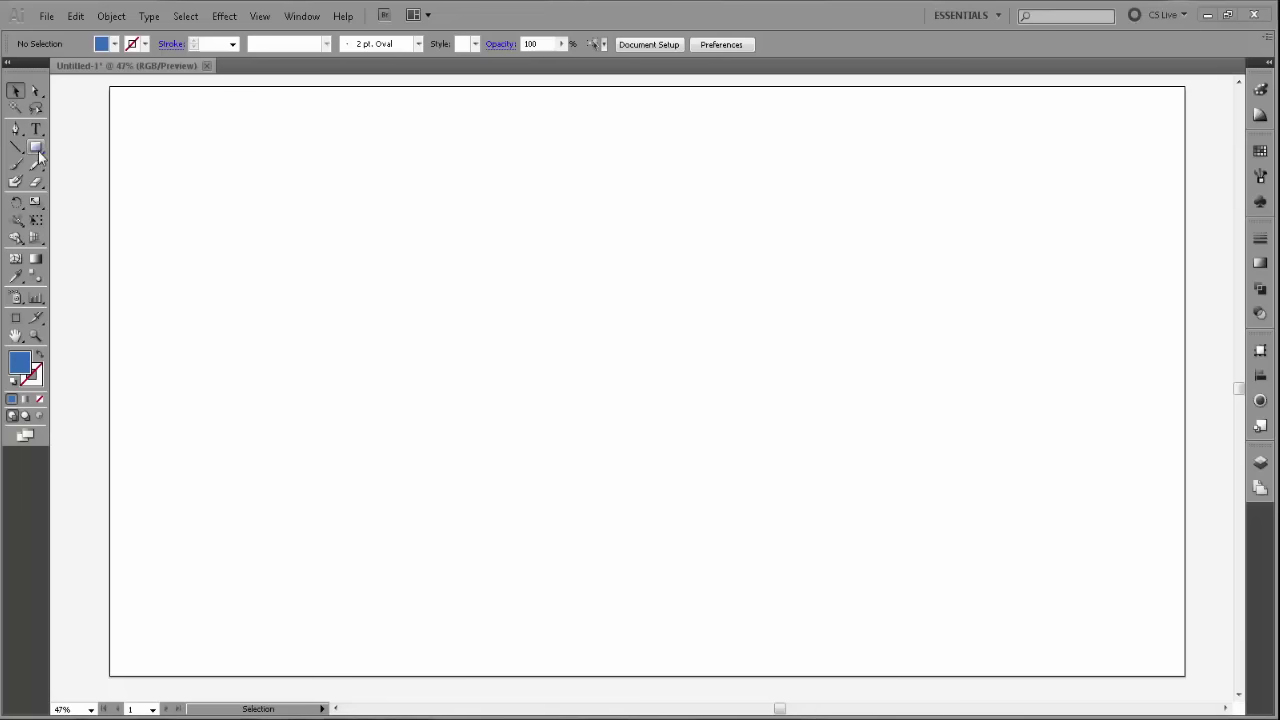
Draw a blue circle about 472 pt wide centred on the artboard, then deselect it
drag(36, 147, 95, 180)
mouse_move(629, 318)
mouse_down()
mouse_move(681, 398)
mouse_move(717, 408)
mouse_up()
click(15, 91)
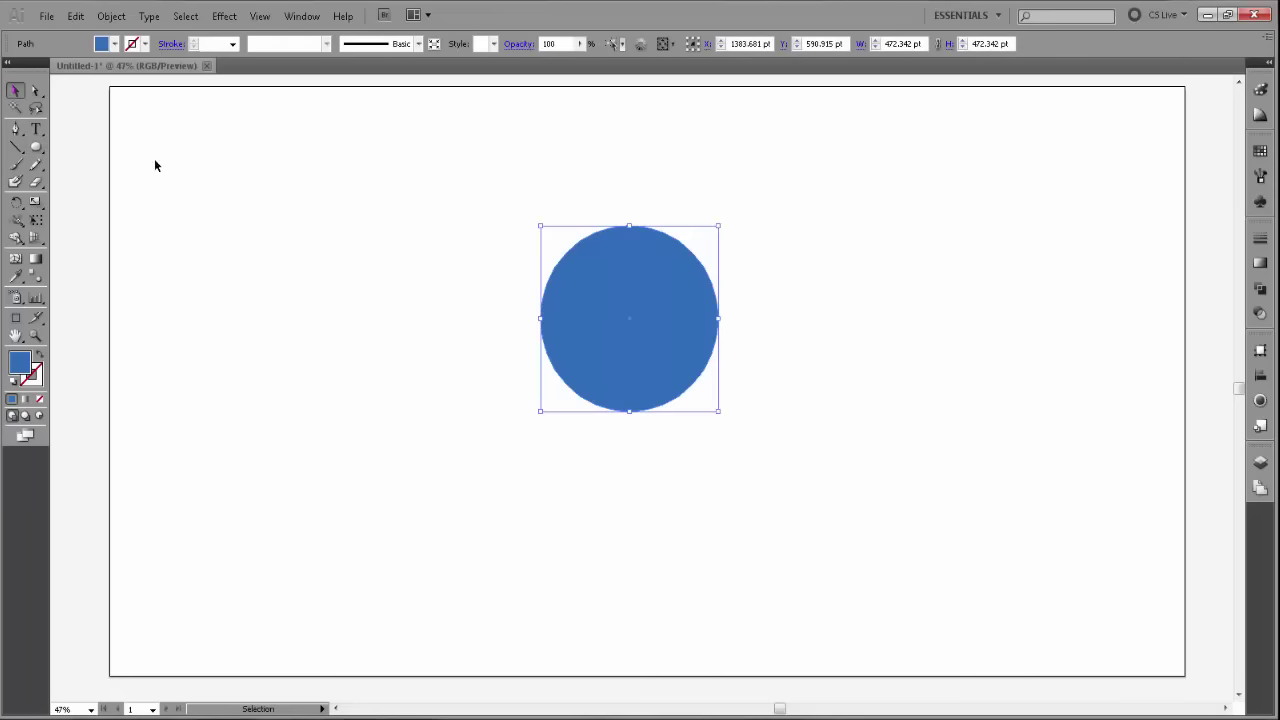
click(168, 108)
Set the fill to black and draw a tall thin bar left of the blue circle
click(115, 44)
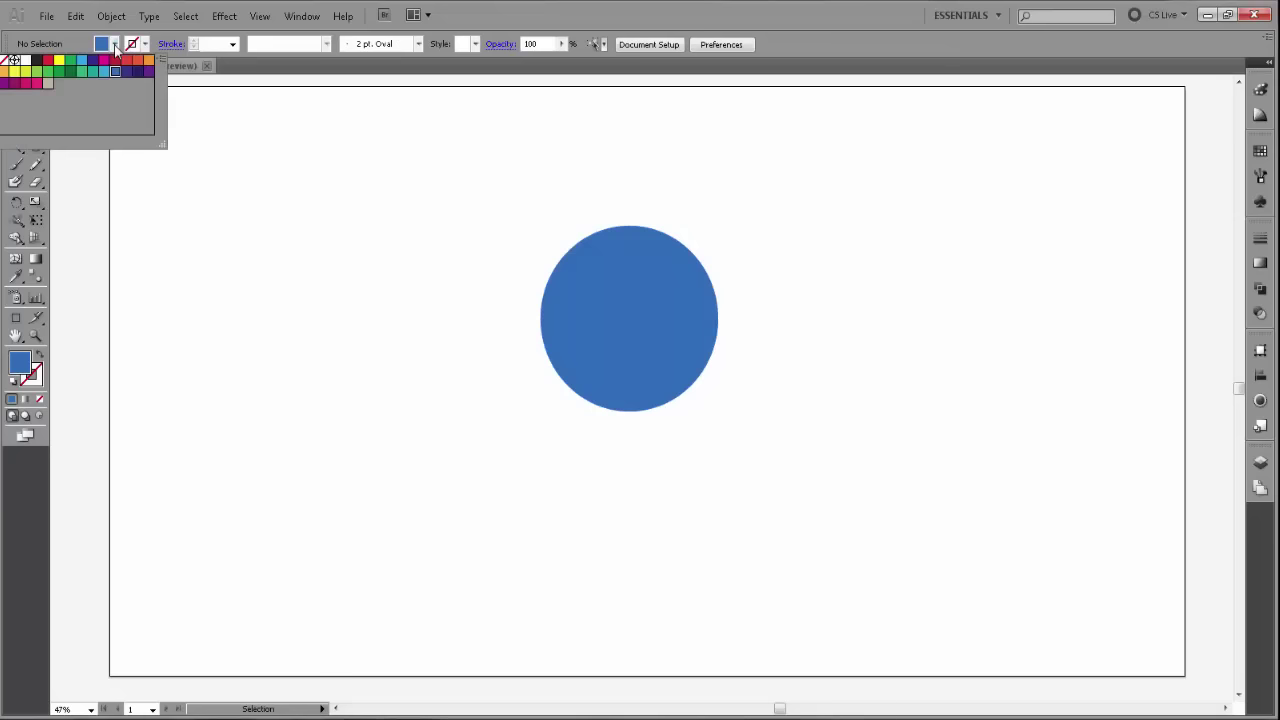
click(37, 61)
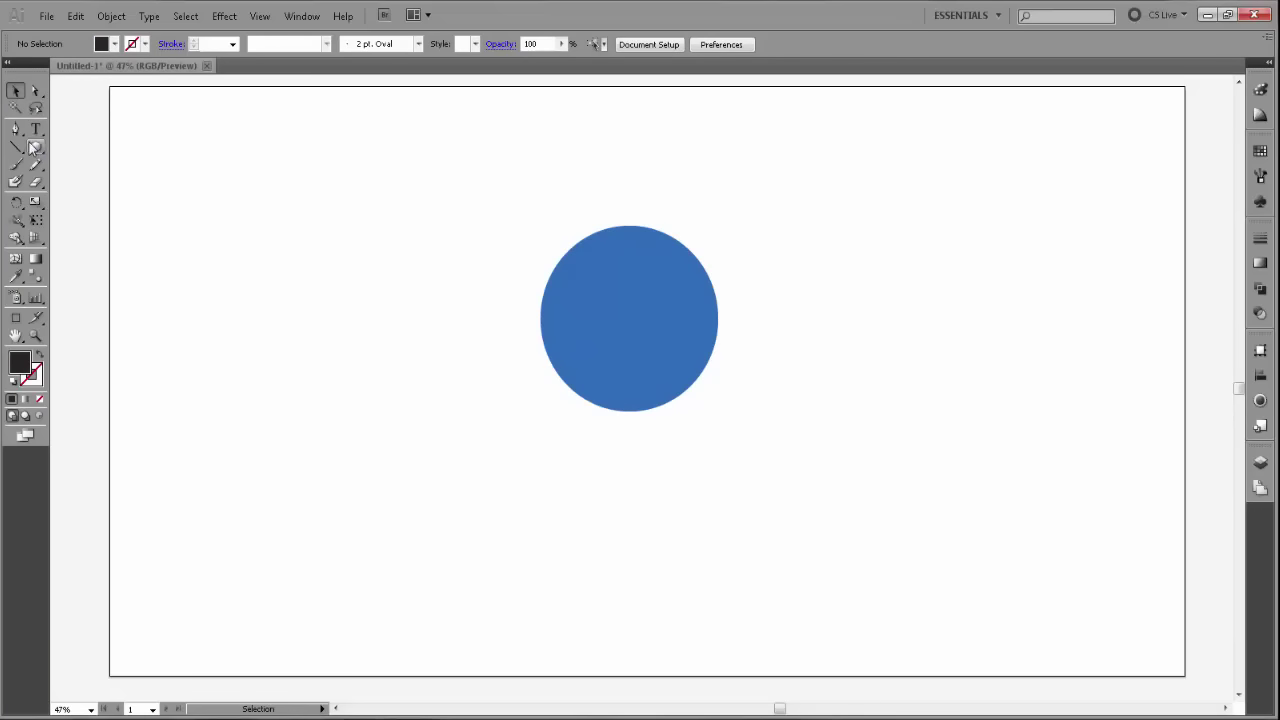
click(36, 147)
click(84, 152)
mouse_move(259, 244)
mouse_down()
mouse_move(298, 350)
mouse_move(273, 357)
mouse_up()
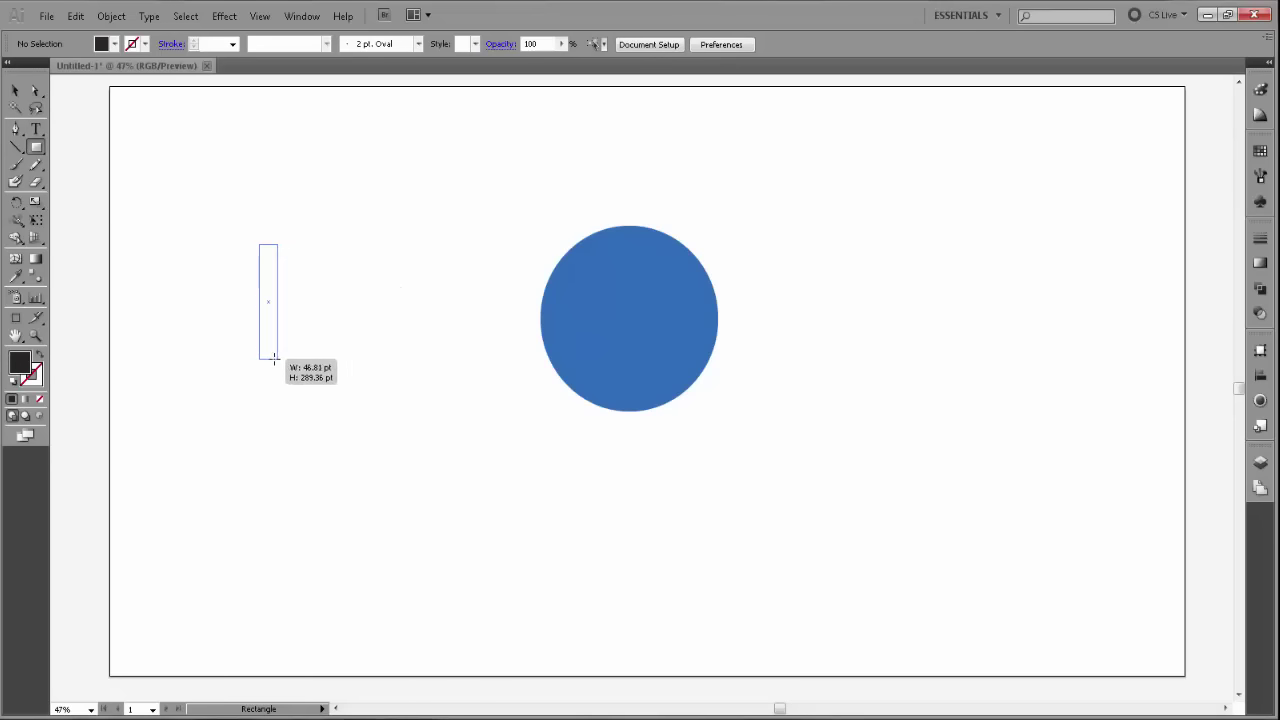
drag(273, 357, 271, 342)
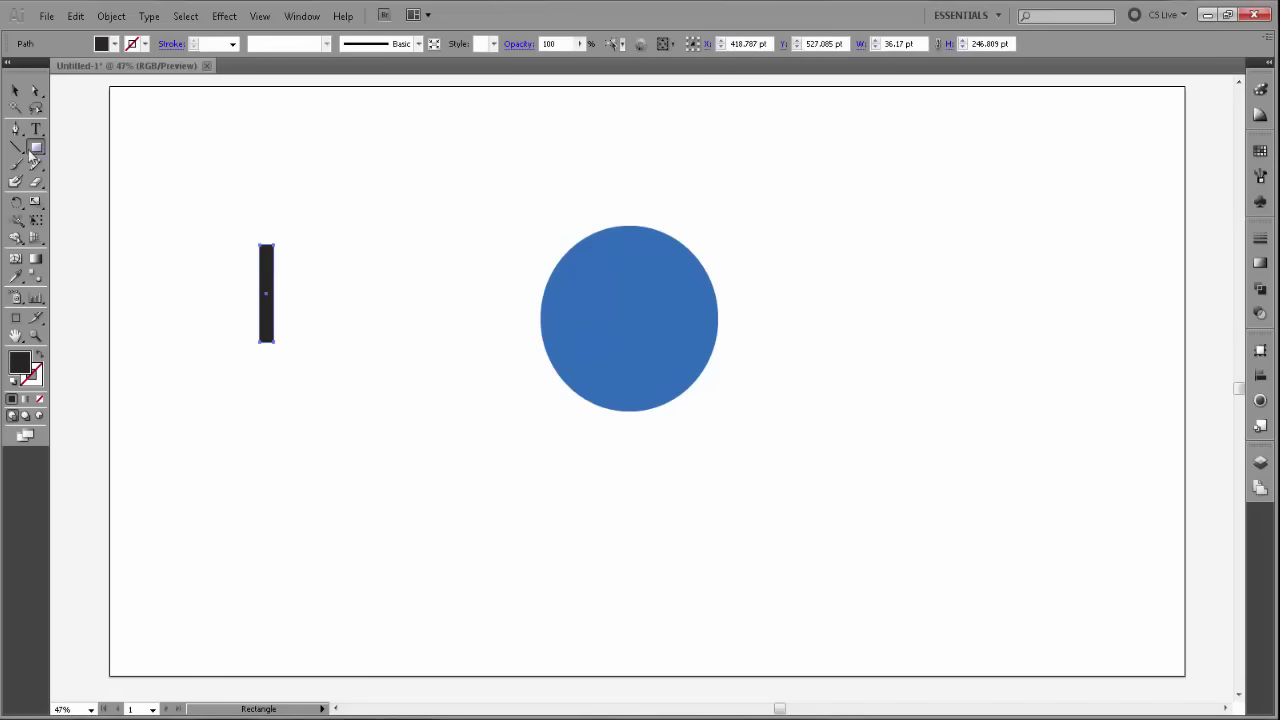
Add a small black circle on top of the bar and select both shapes
drag(36, 148, 105, 183)
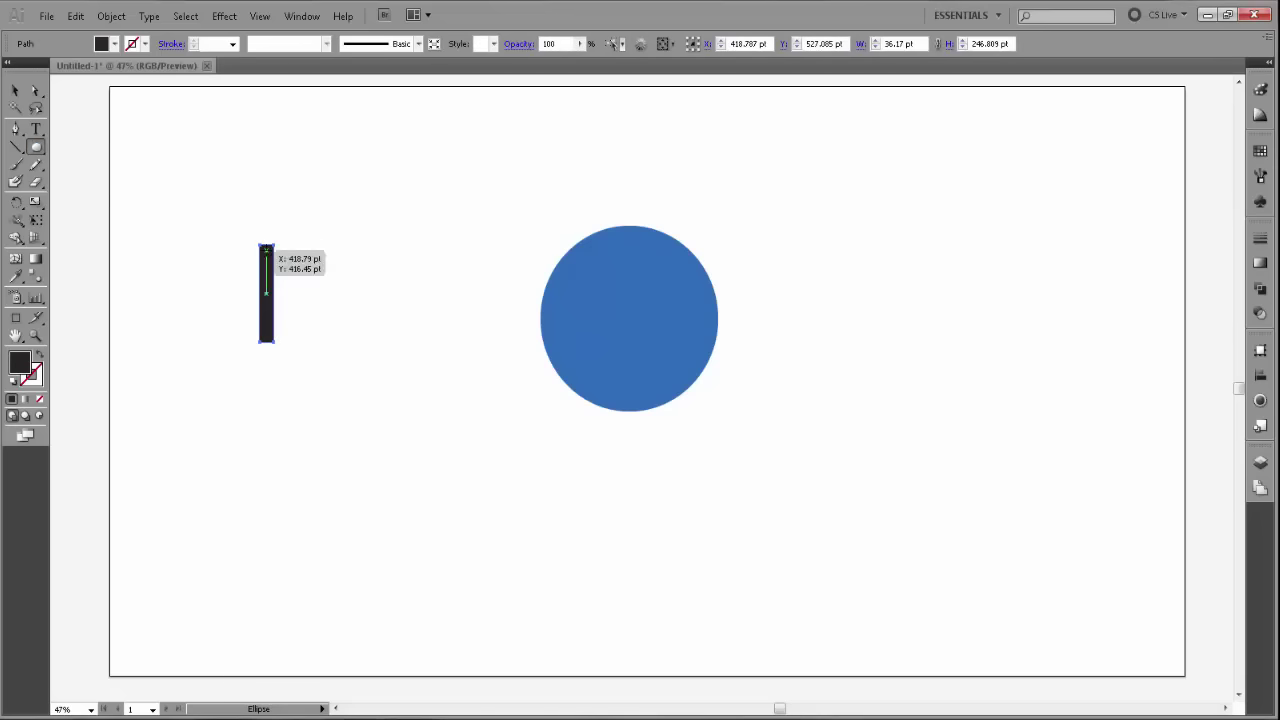
drag(266, 250, 288, 269)
key(v)
drag(248, 212, 273, 346)
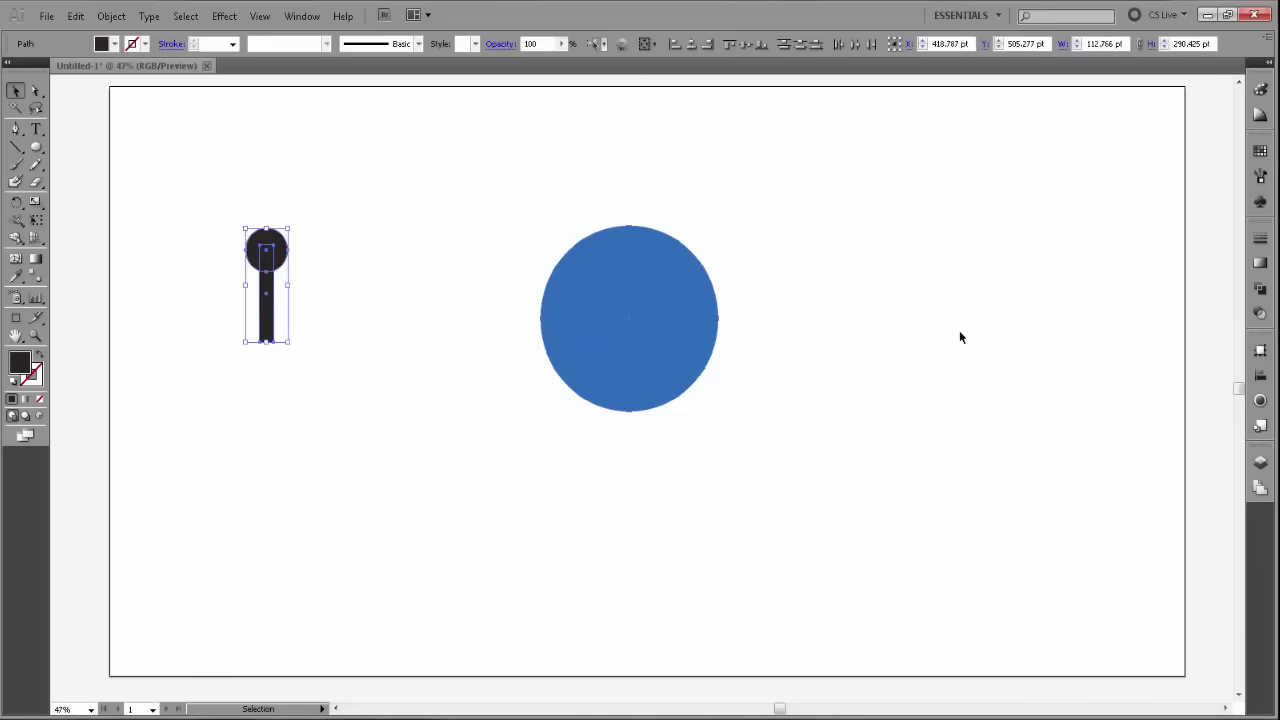
Unite the ball and bar in Pathfinder, then move it so its base sits at the circle's centre
click(1259, 289)
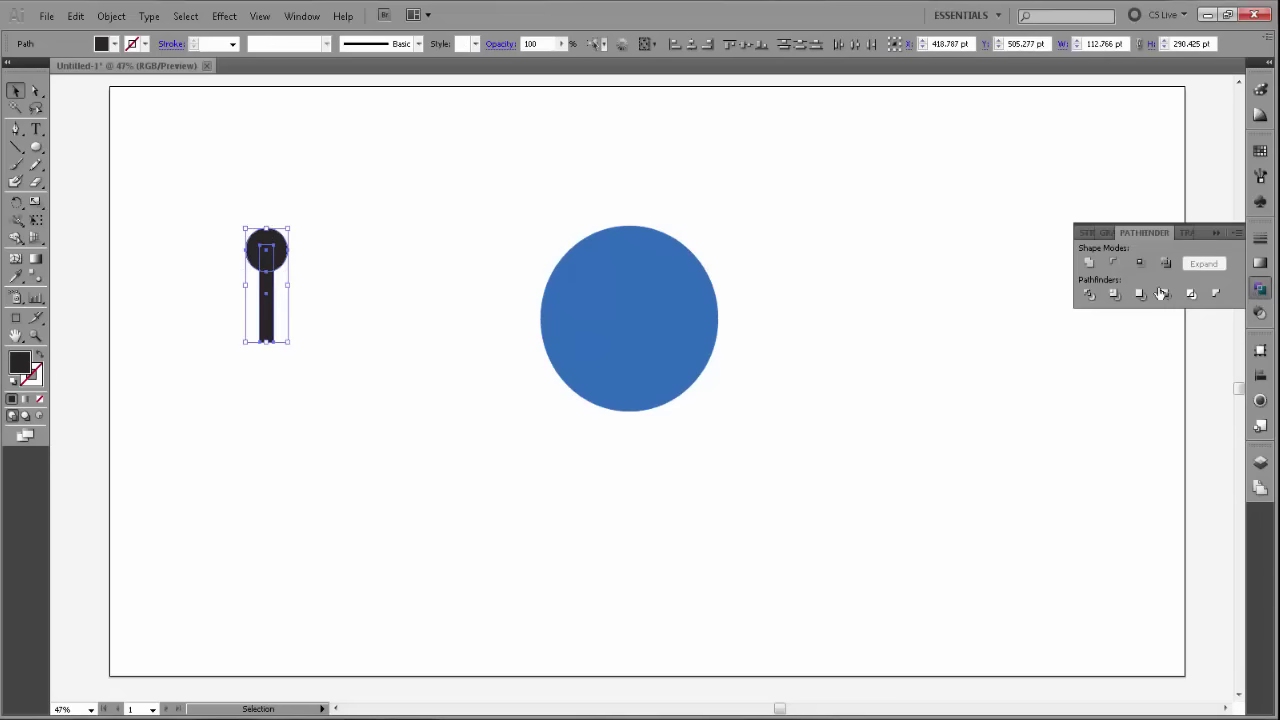
click(1094, 265)
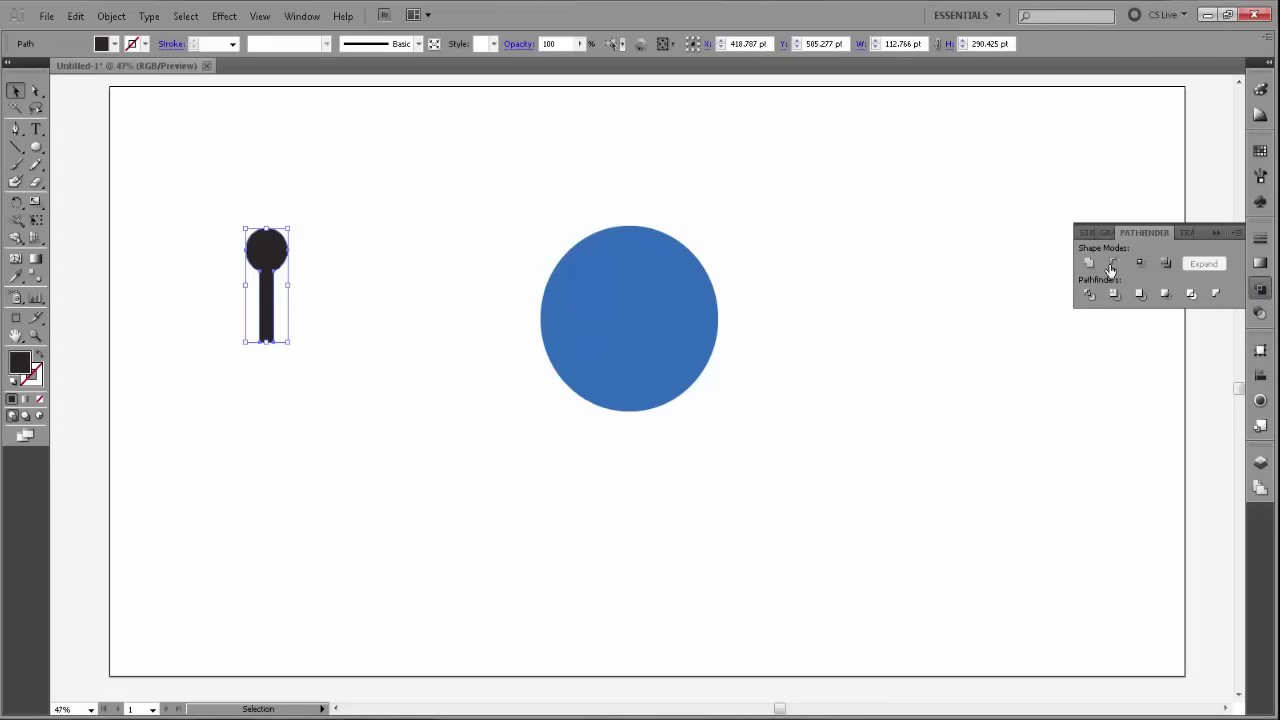
click(1216, 233)
mouse_move(270, 262)
mouse_down()
mouse_move(634, 251)
mouse_move(632, 240)
mouse_up()
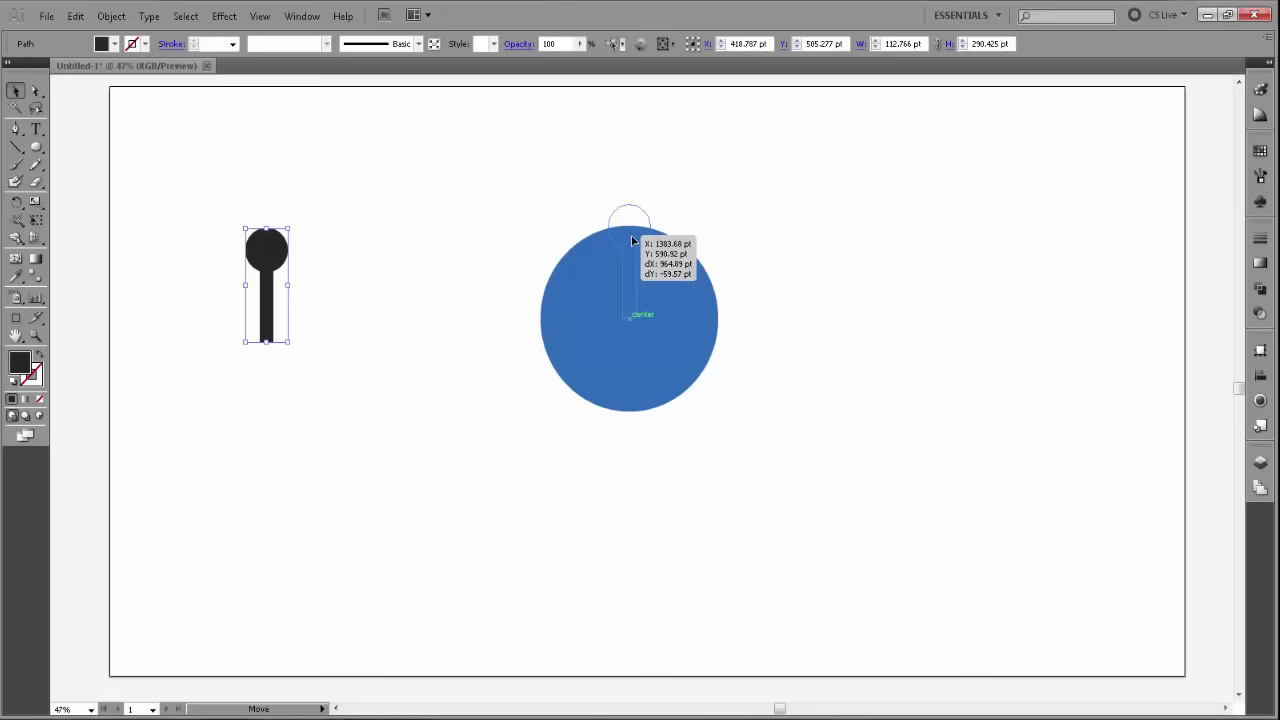
drag(632, 240, 632, 240)
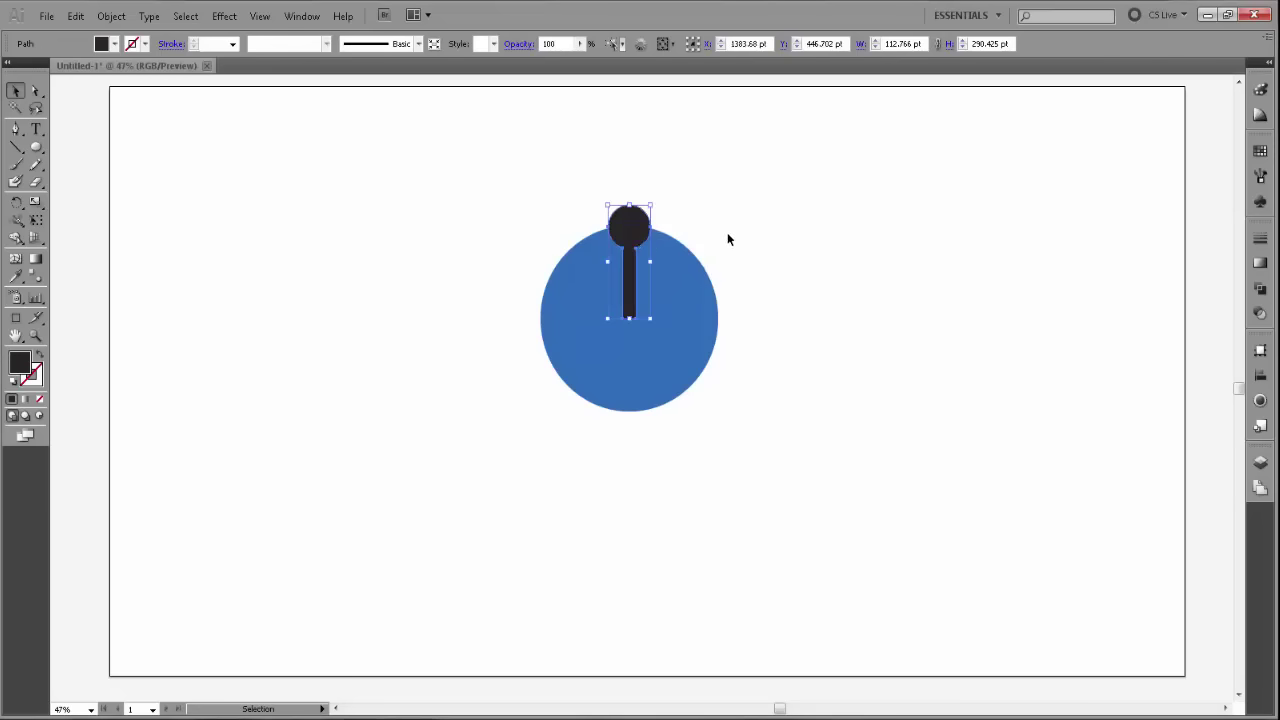
Rotate-copy the ball-topped bar five times by 60° around the circle's centre to make six spokes
click(16, 201)
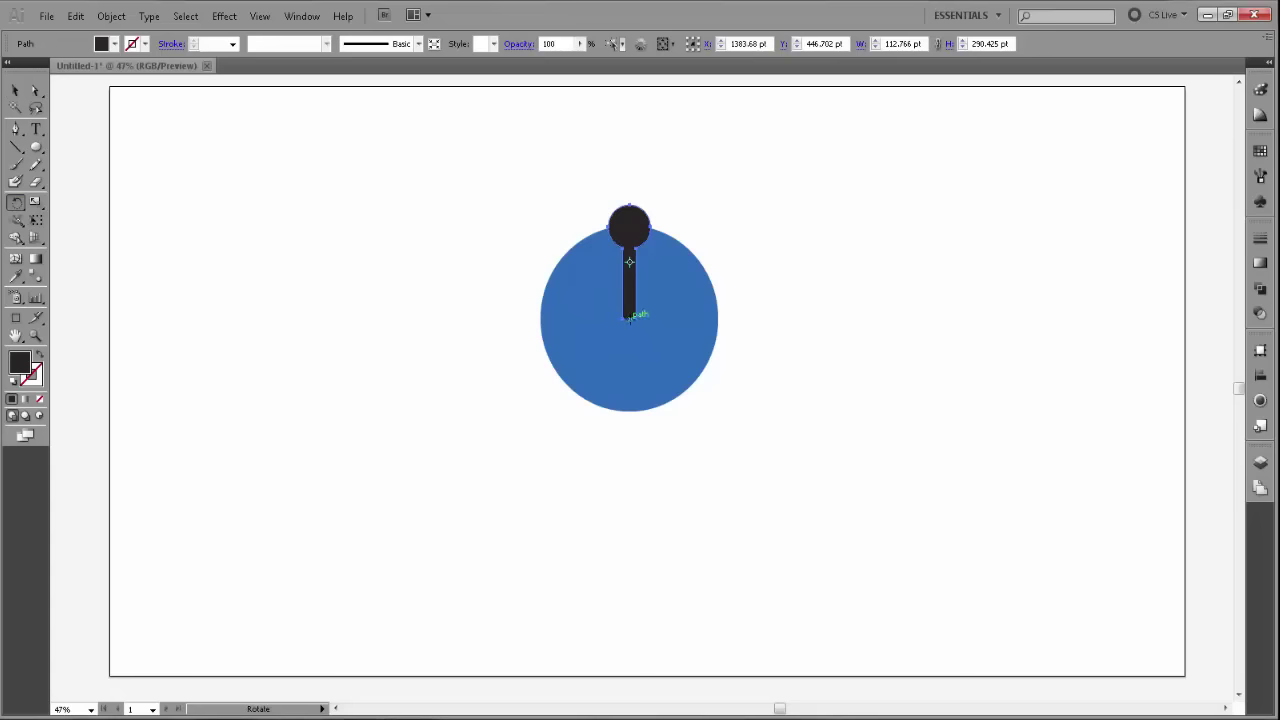
alt+click(629, 318)
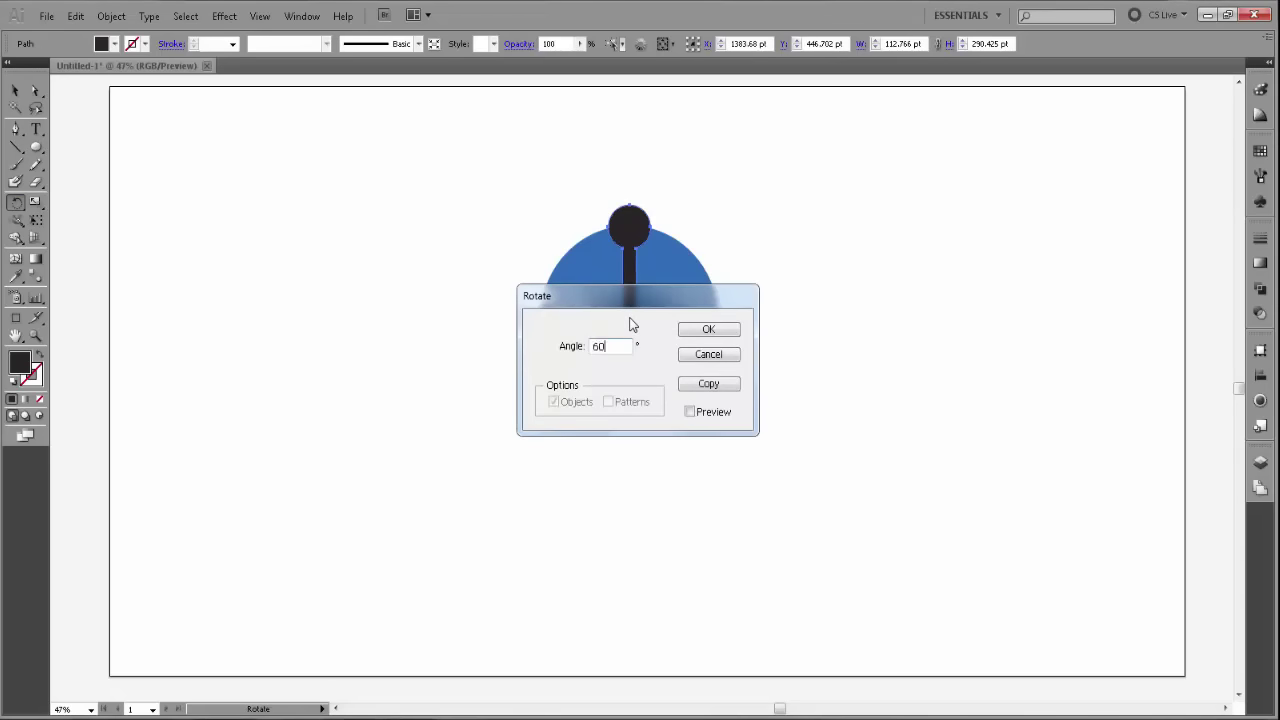
click(736, 385)
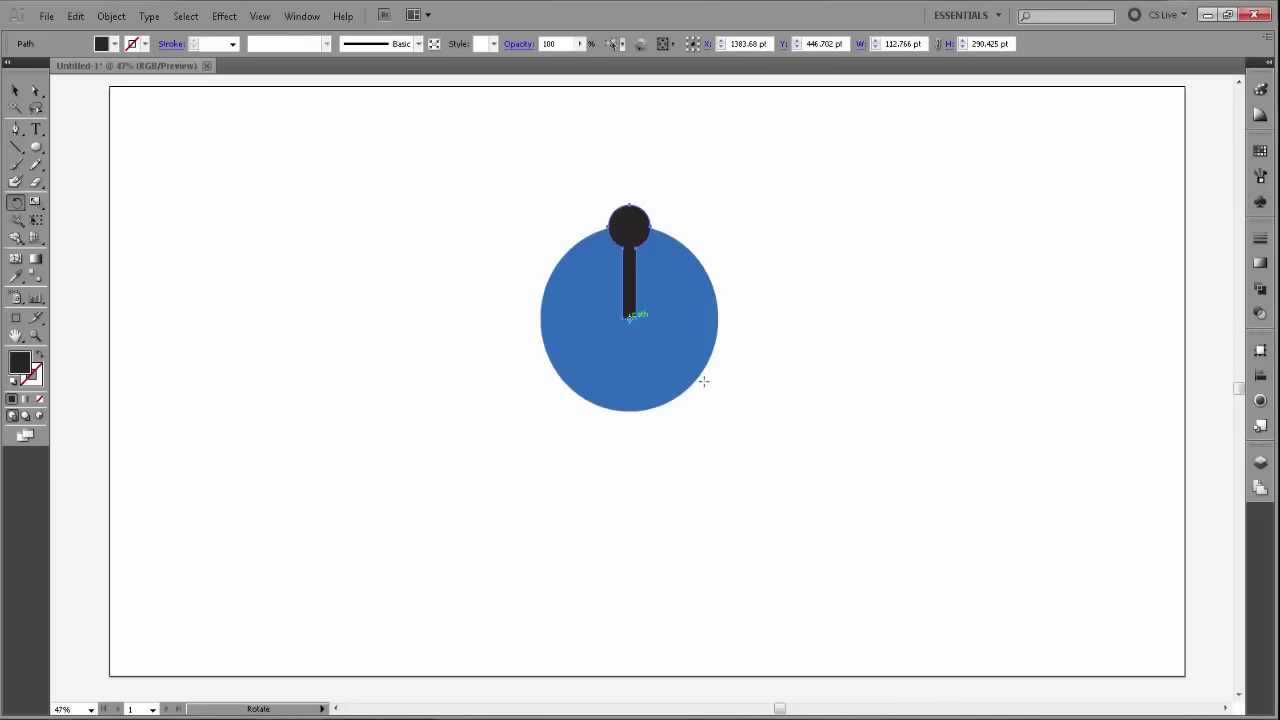
alt+click(628, 318)
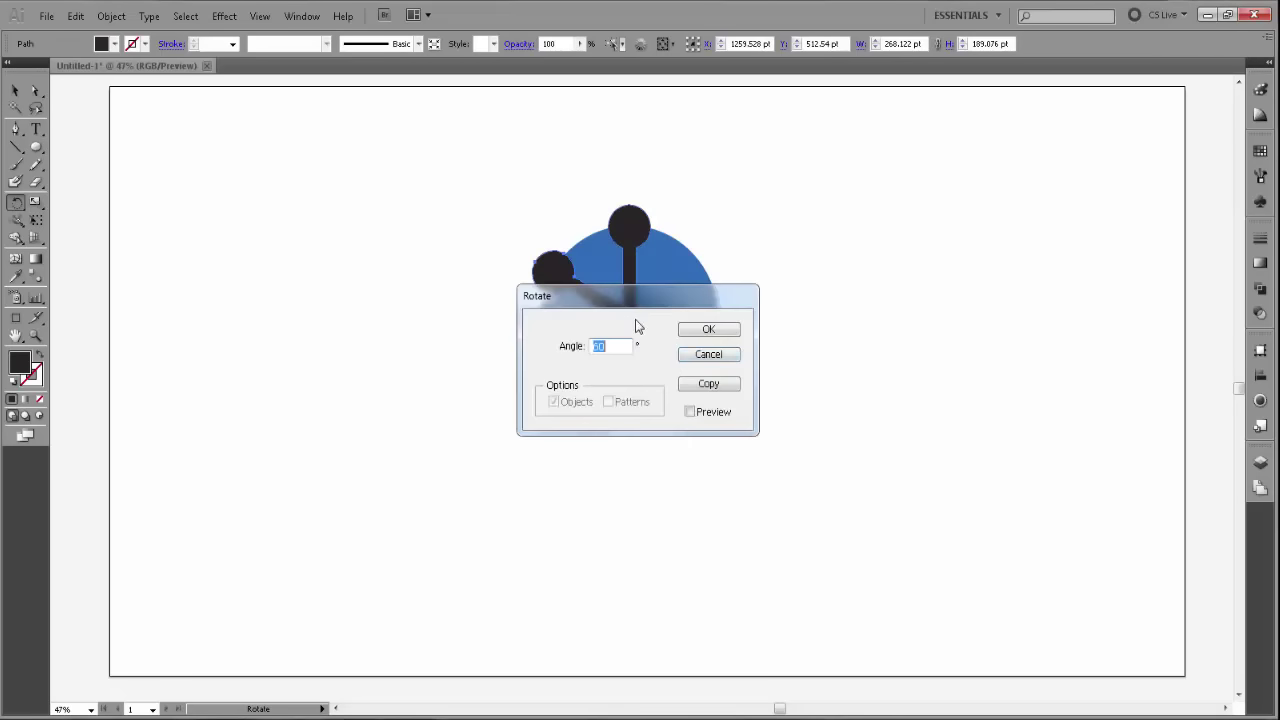
click(712, 385)
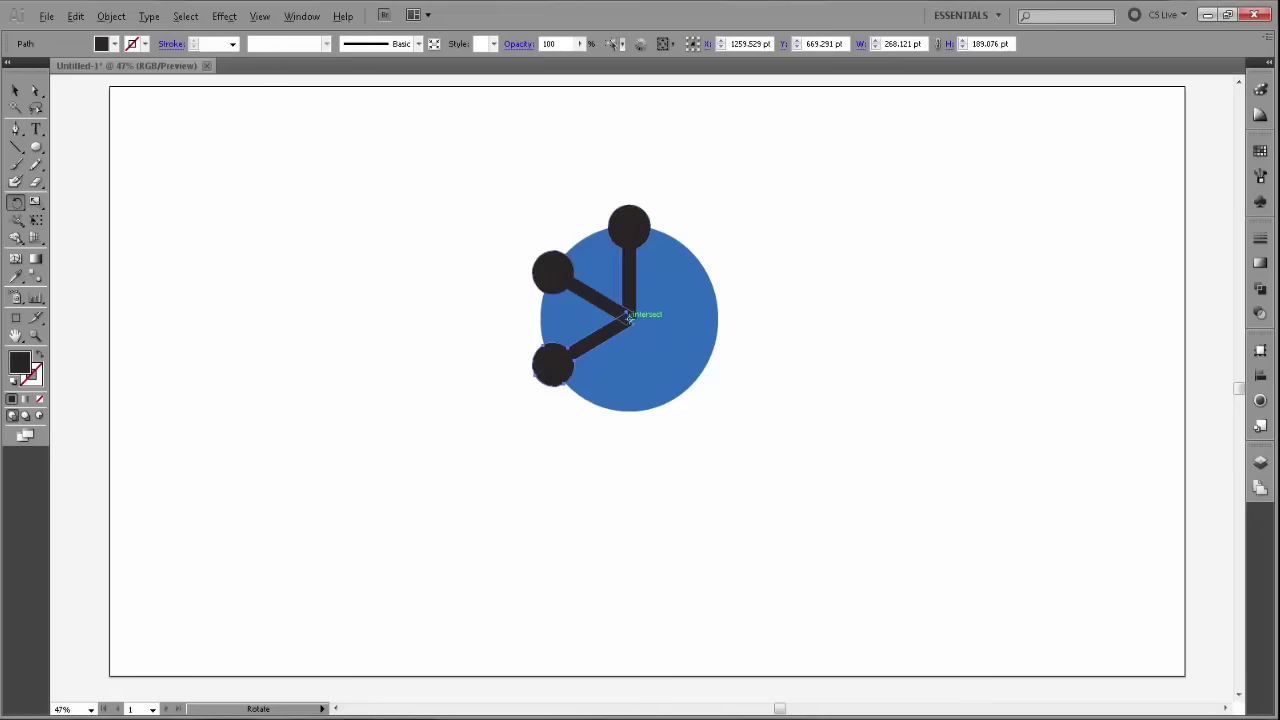
alt+click(628, 318)
click(698, 385)
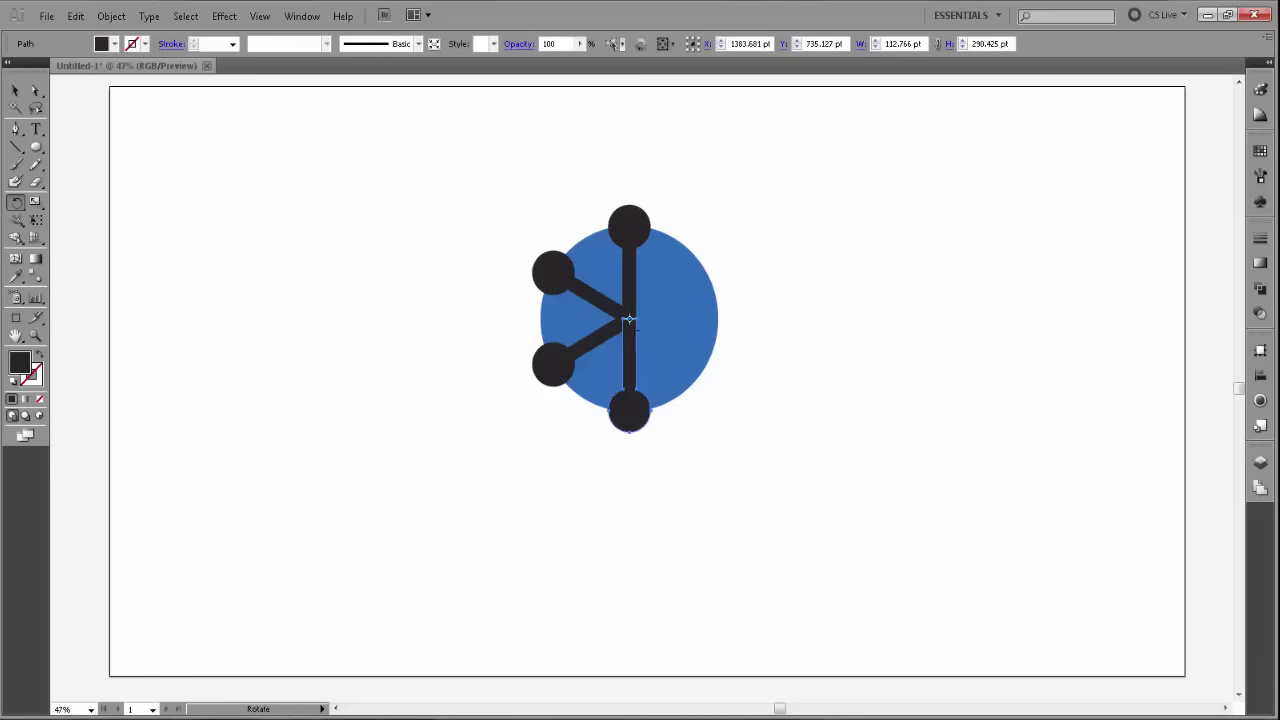
alt+click(628, 318)
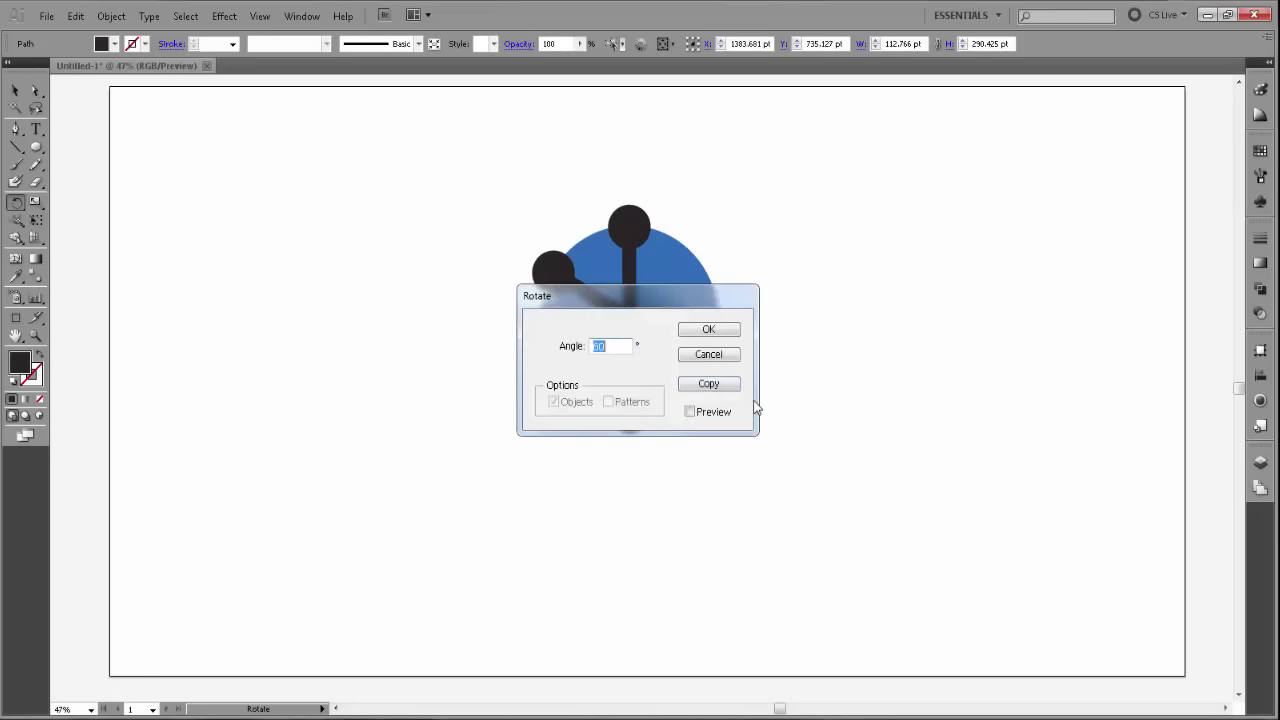
click(710, 381)
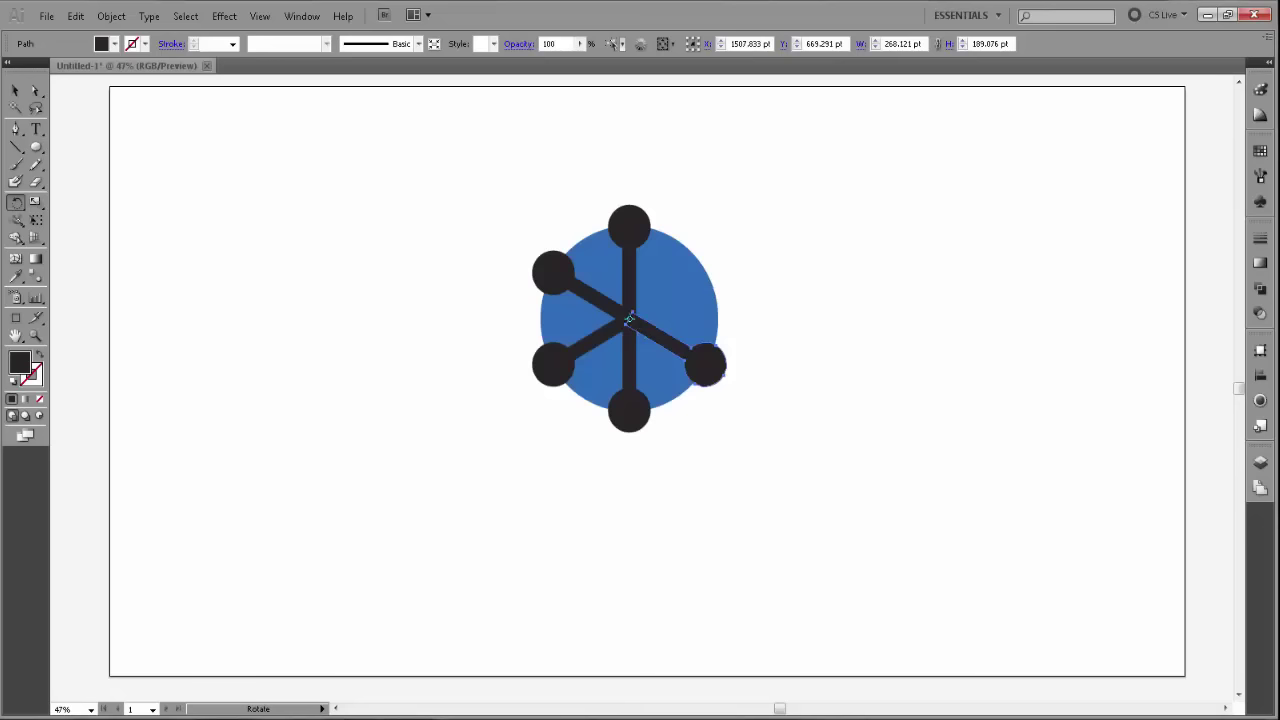
alt+click(628, 318)
click(706, 381)
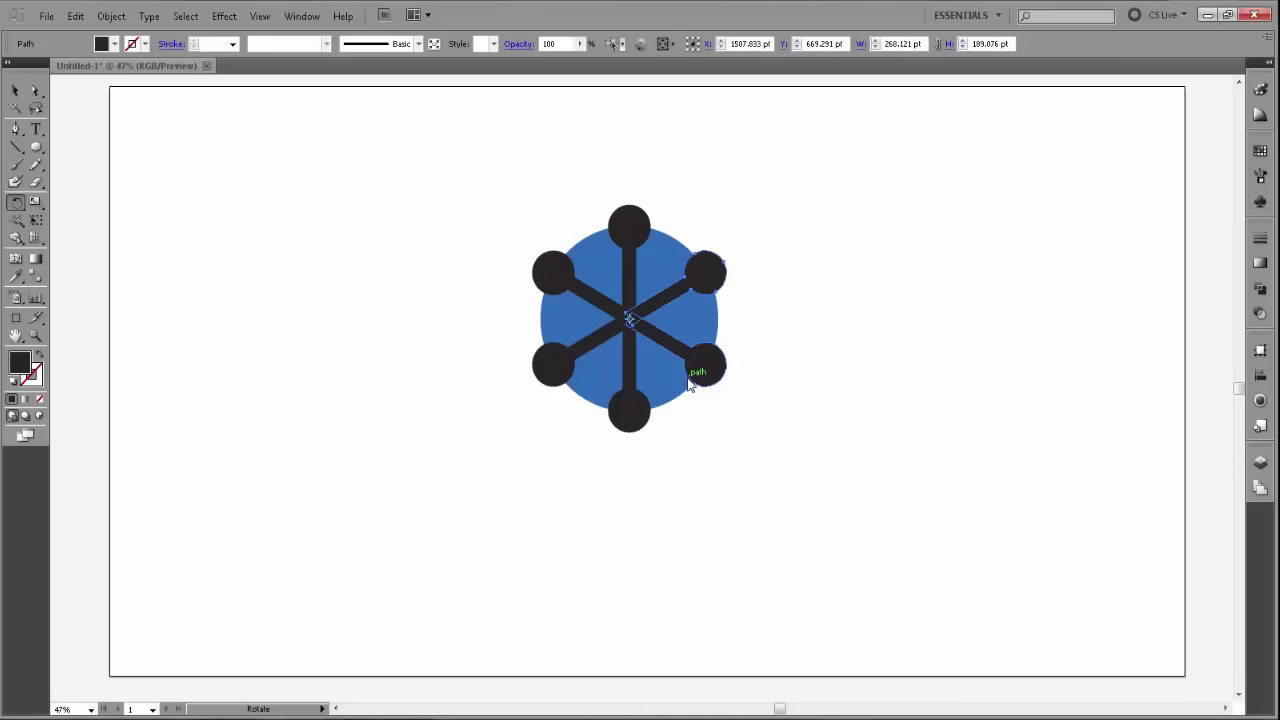
click(15, 90)
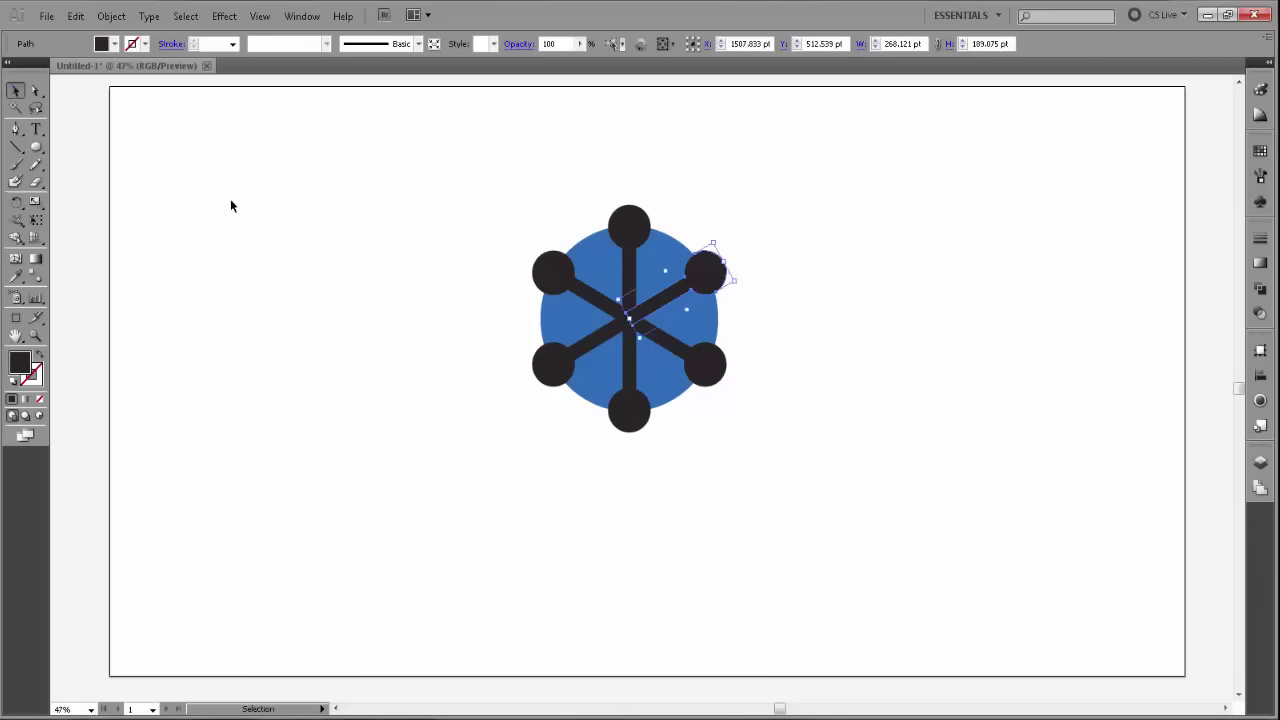
Select all six spokes and group them together
shift+click(628, 219)
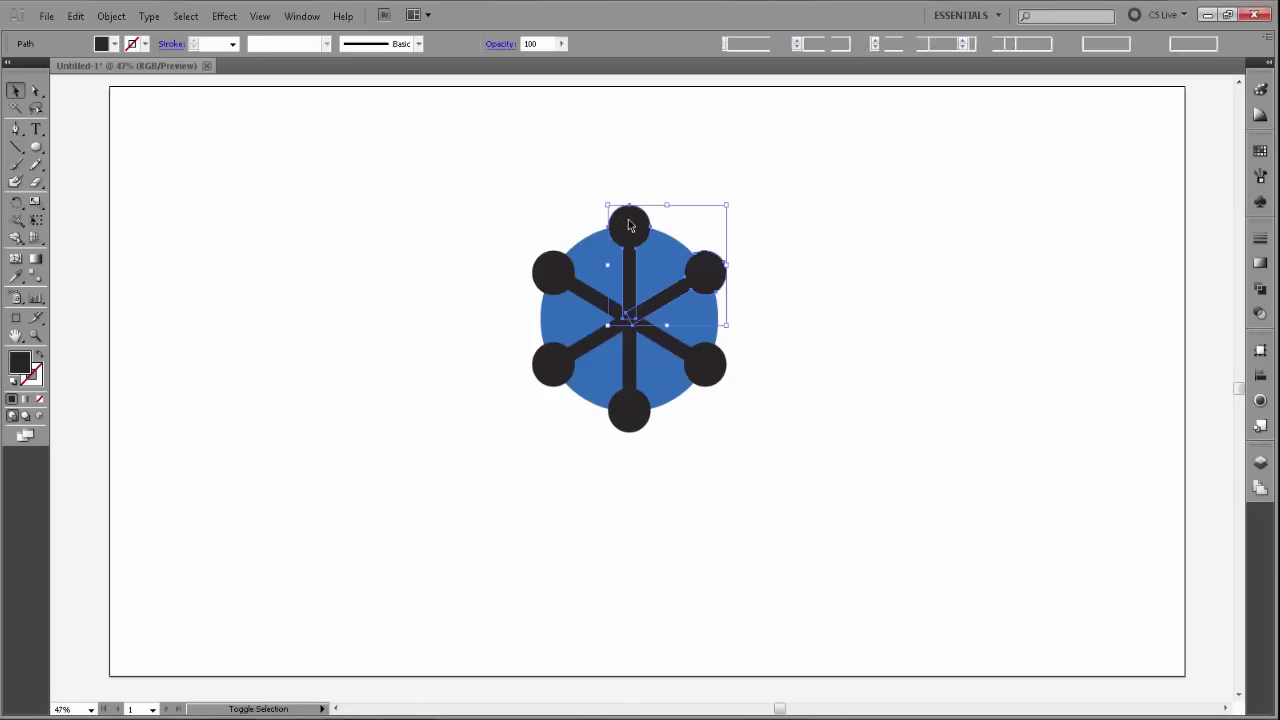
shift+click(558, 276)
shift+click(552, 380)
shift+click(617, 418)
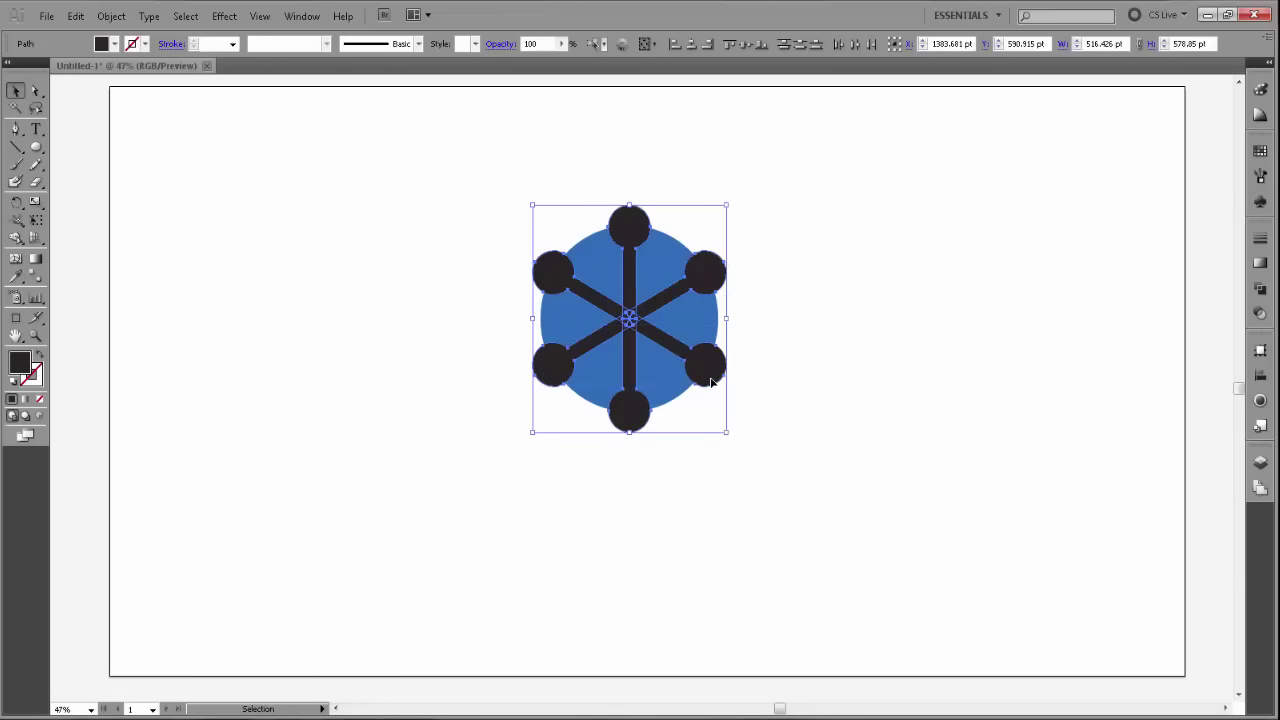
right_click(709, 378)
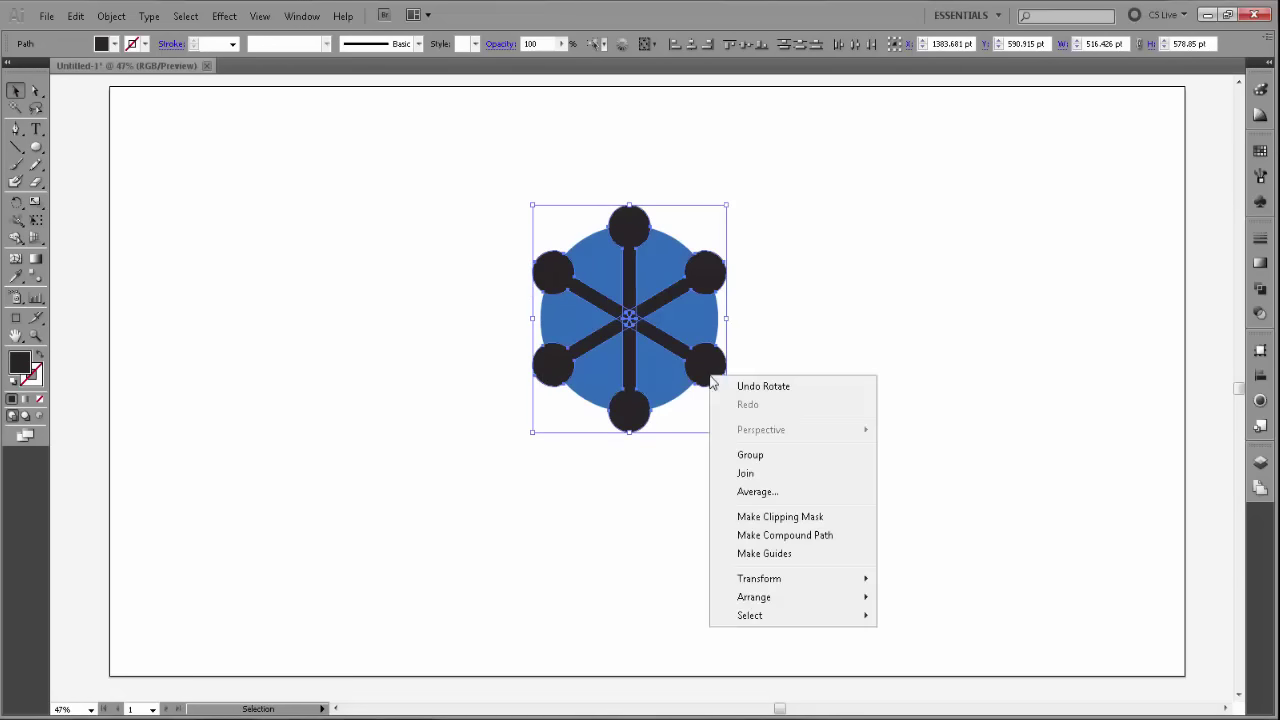
click(743, 454)
click(800, 438)
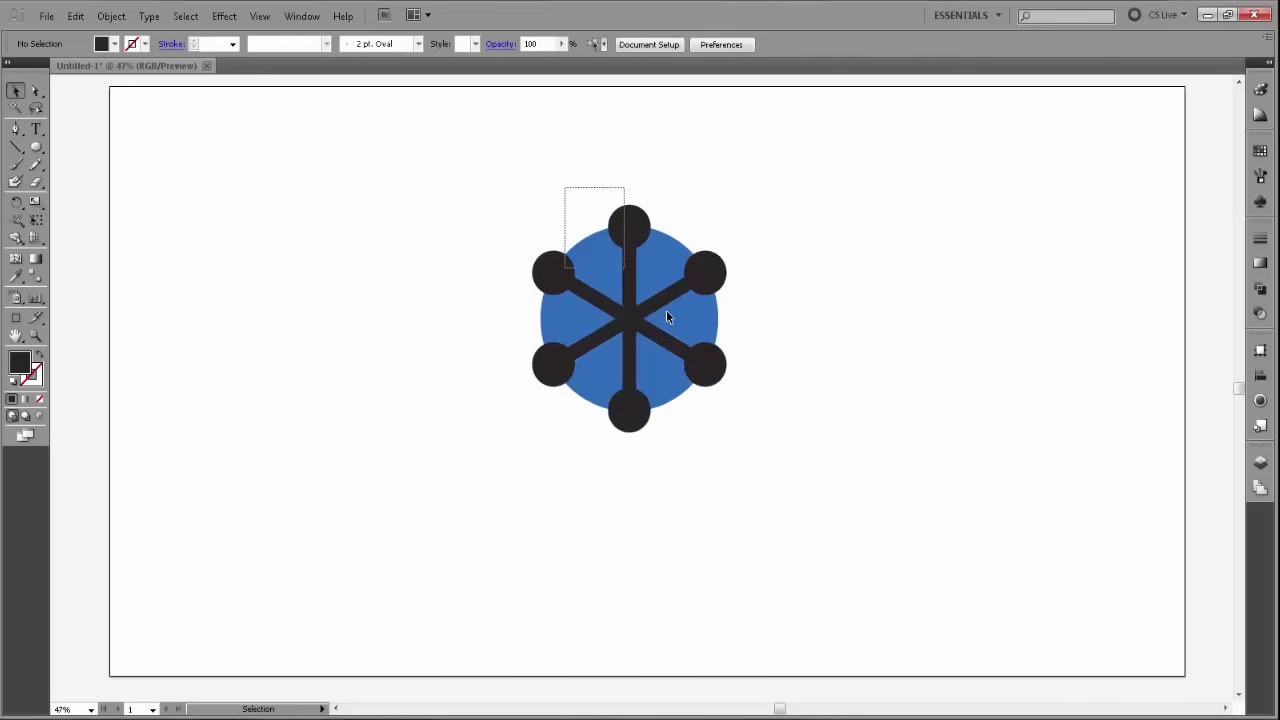
Select the circle and spokes, then apply Pathfinder Minus Front to cut the spokes out
drag(577, 188, 666, 310)
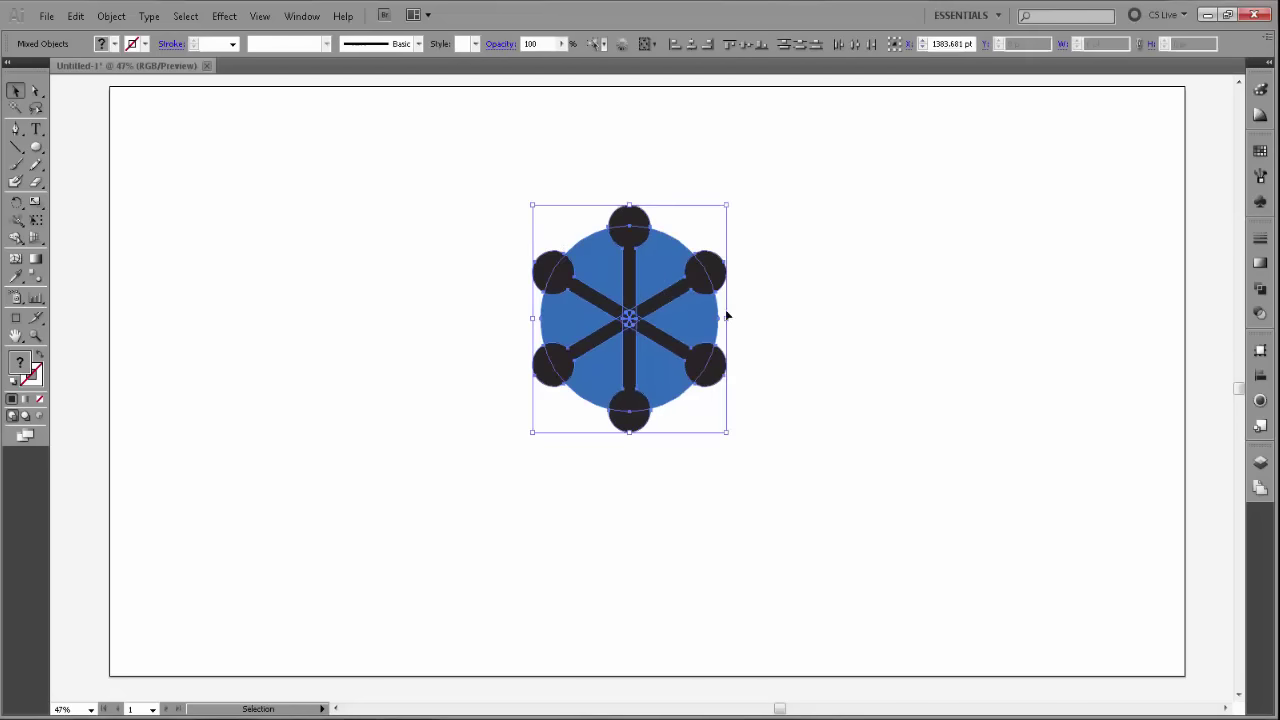
click(1260, 289)
click(1110, 264)
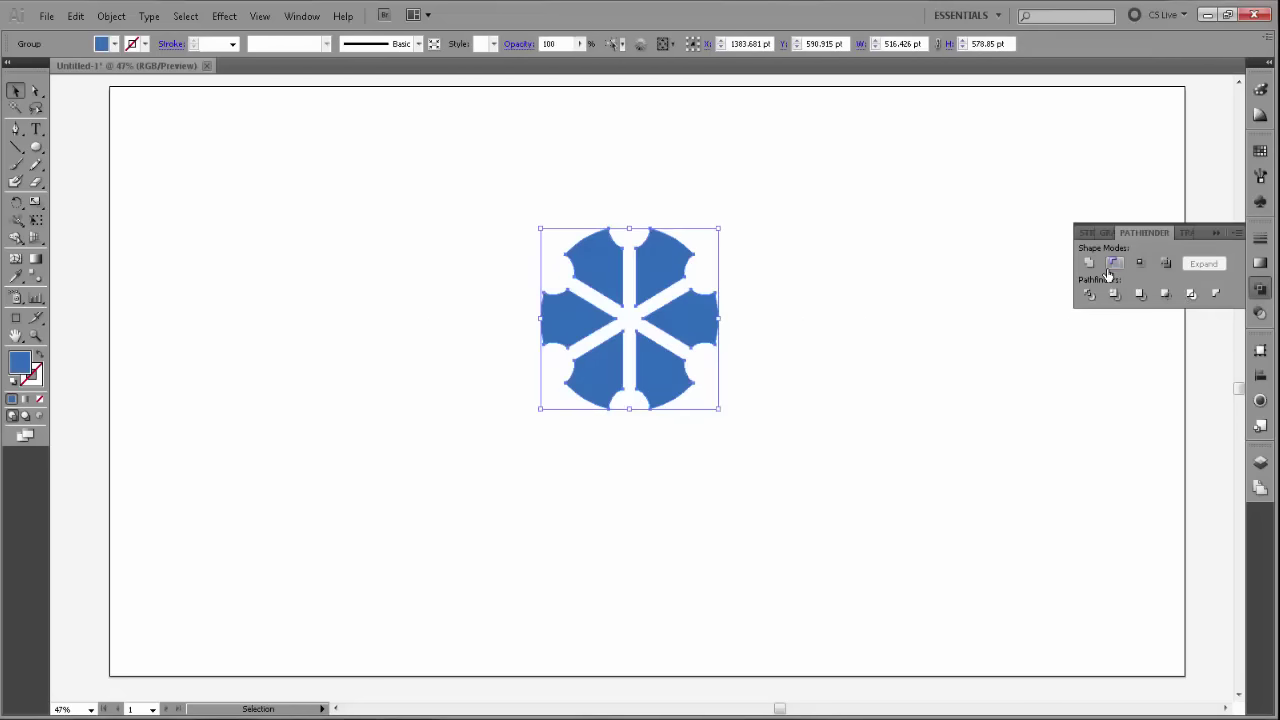
click(1212, 235)
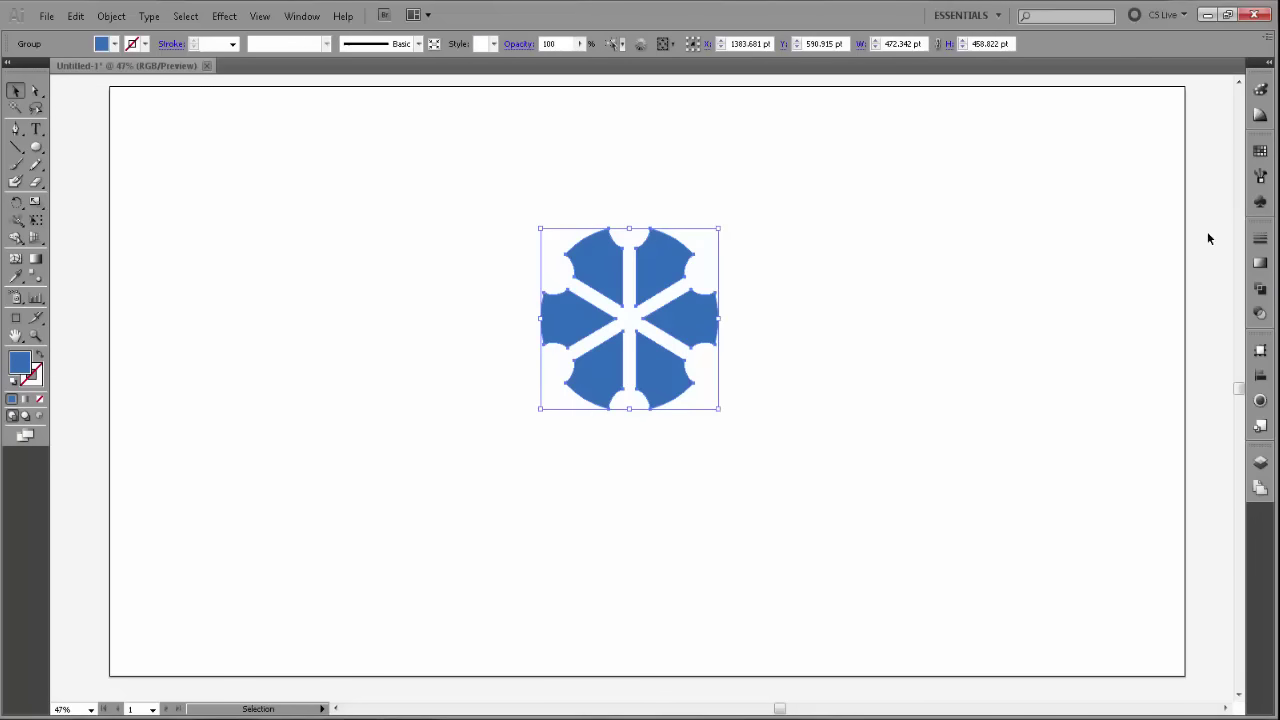
Apply a 3D Extrude & Bevel with Front position, 160° perspective and 500 pt depth
click(226, 18)
mouse_move(300, 111)
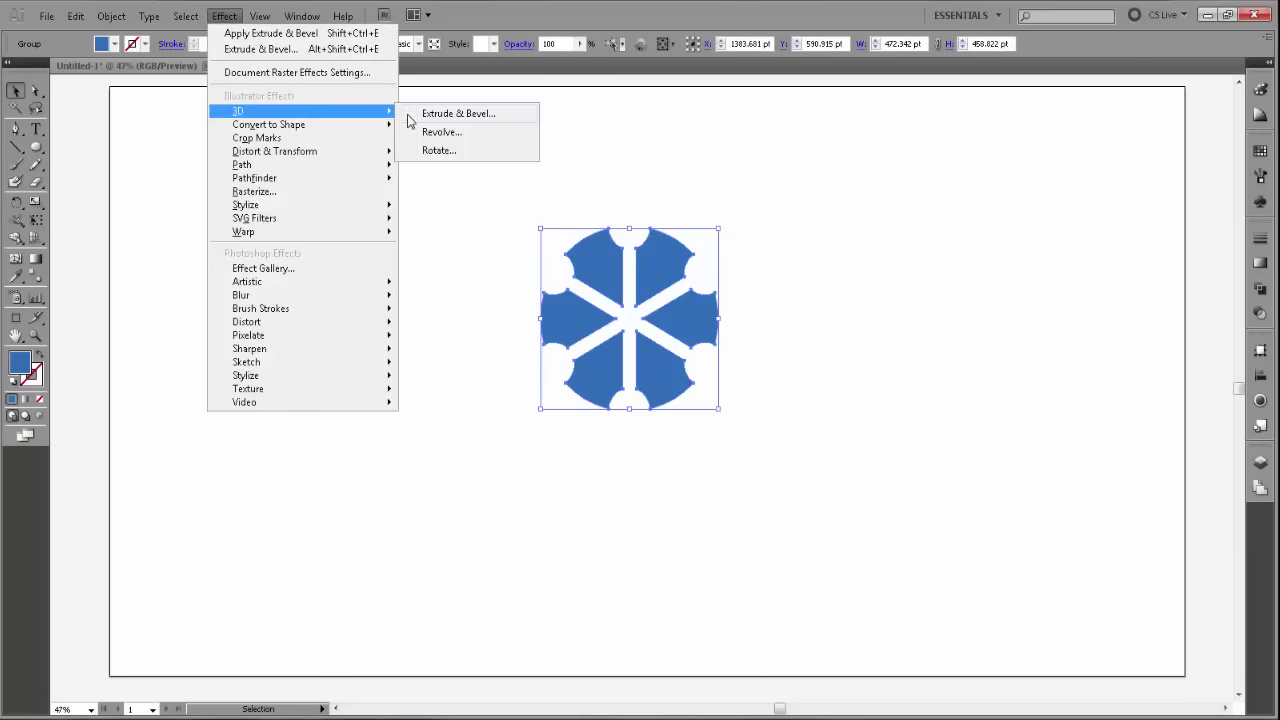
click(415, 114)
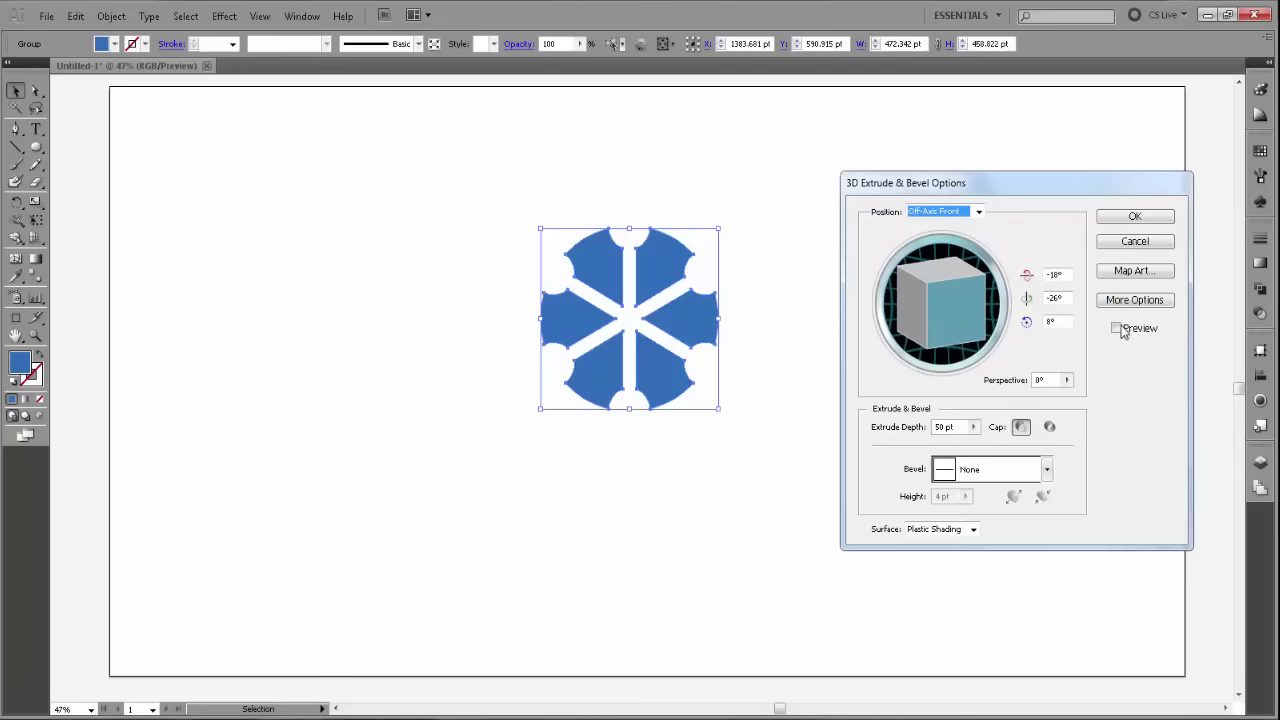
click(1116, 328)
click(982, 214)
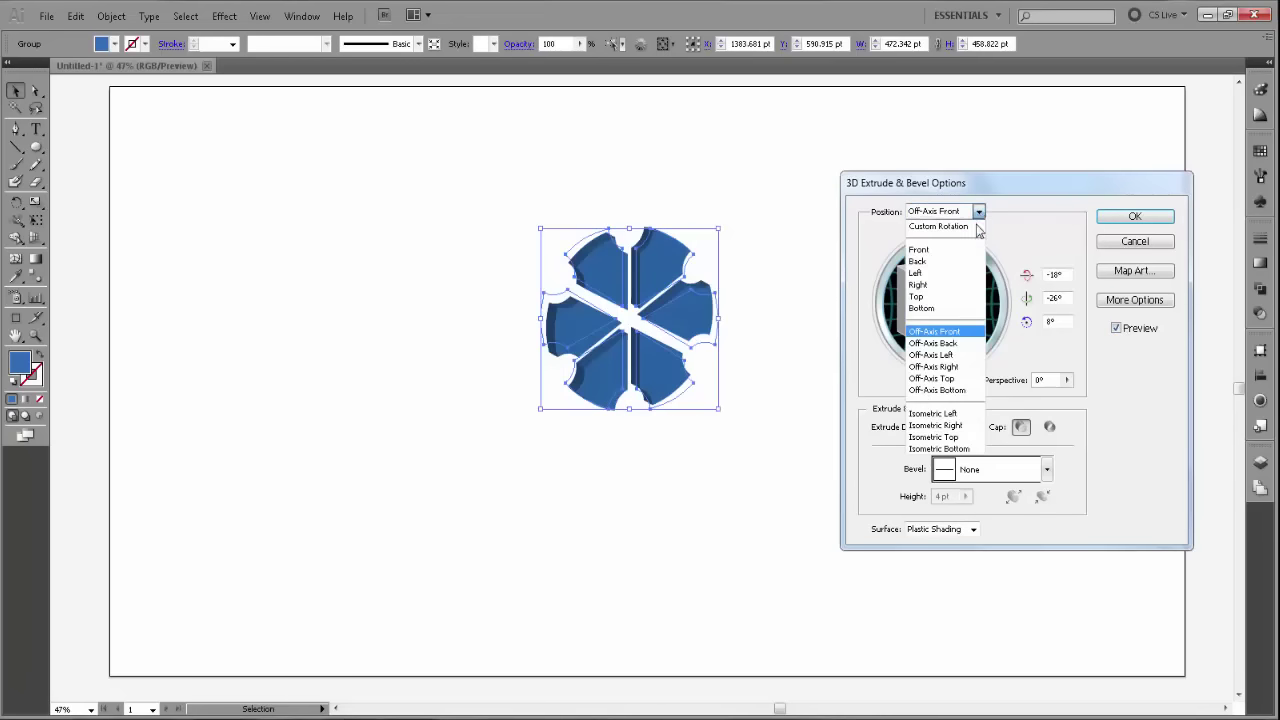
click(966, 250)
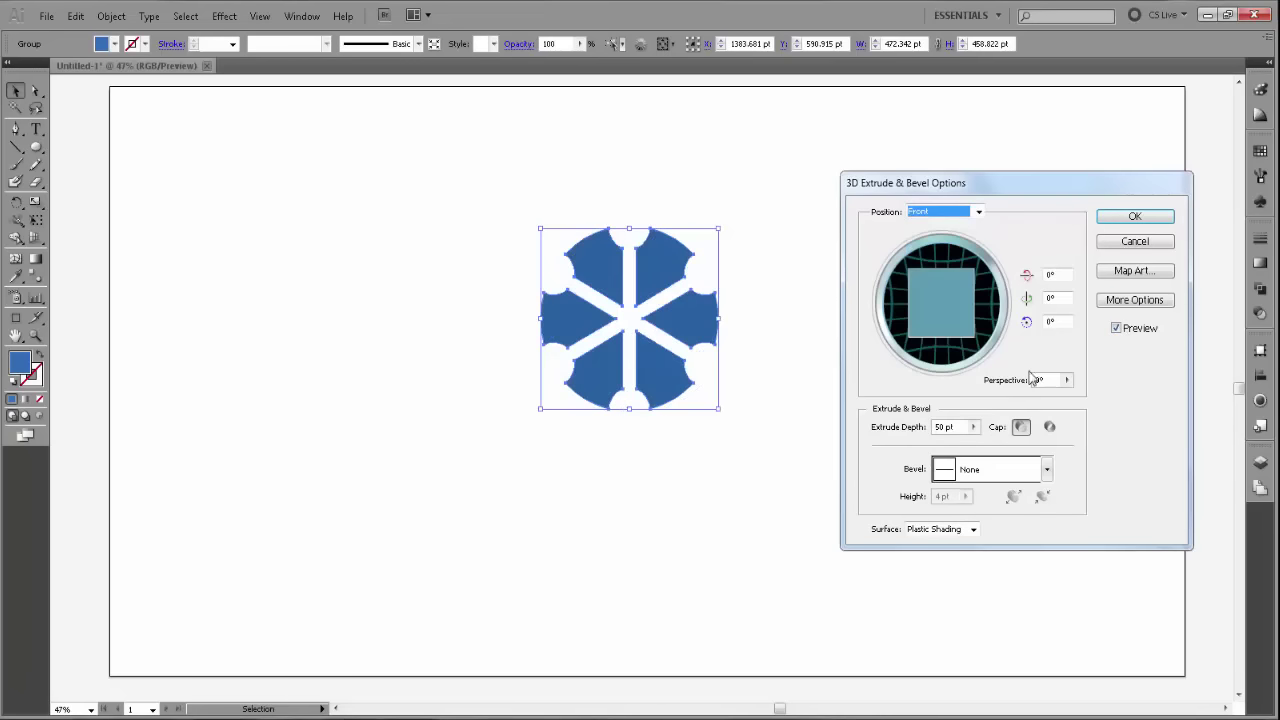
click(1066, 380)
drag(1066, 401, 1075, 401)
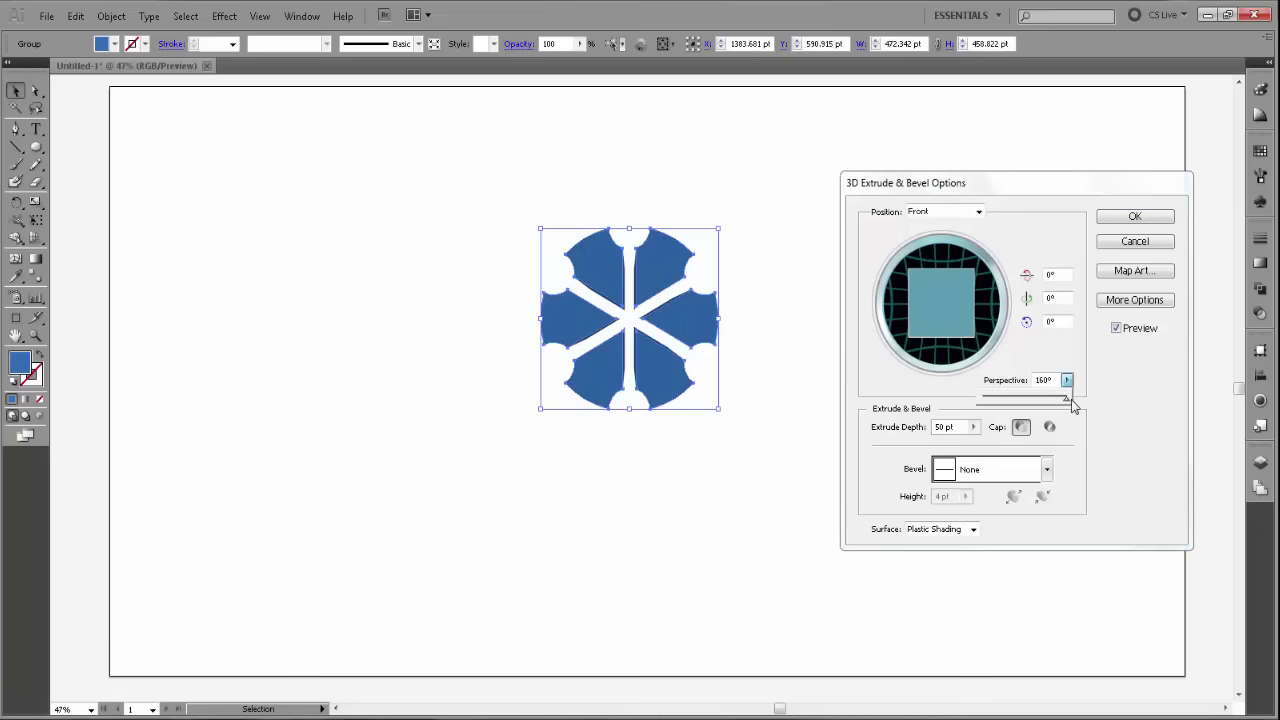
click(940, 428)
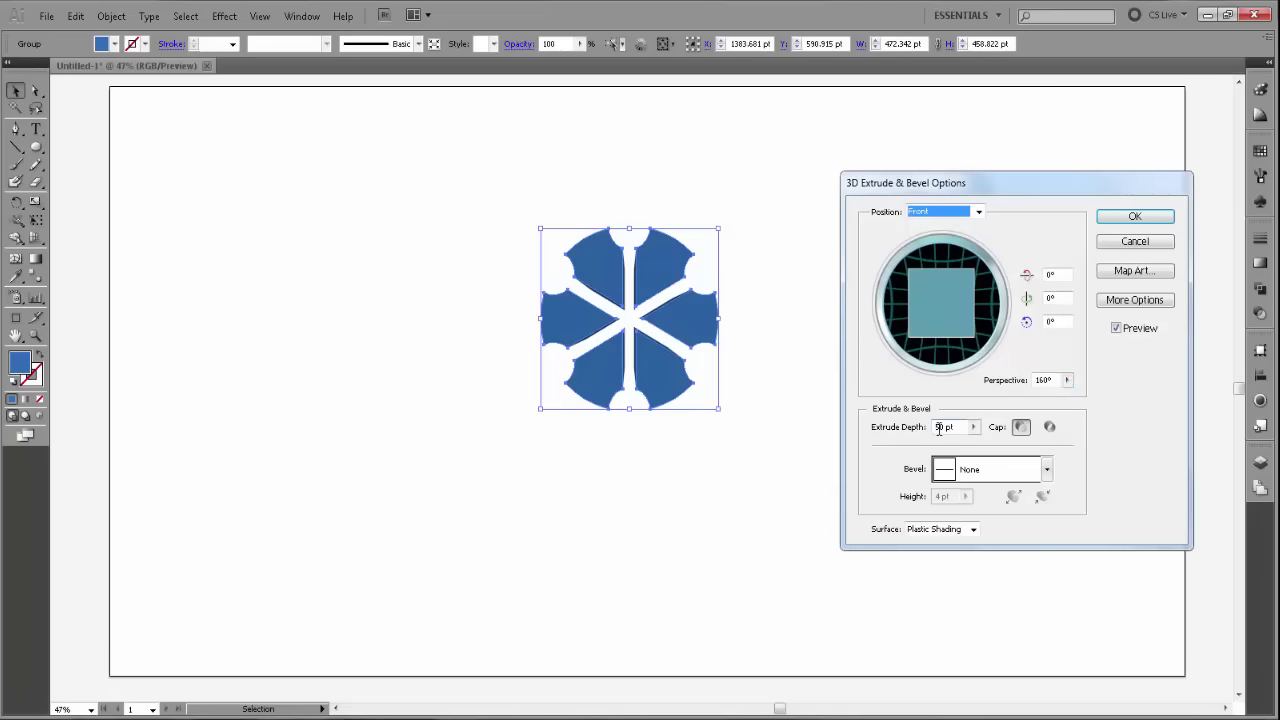
double_click(940, 427)
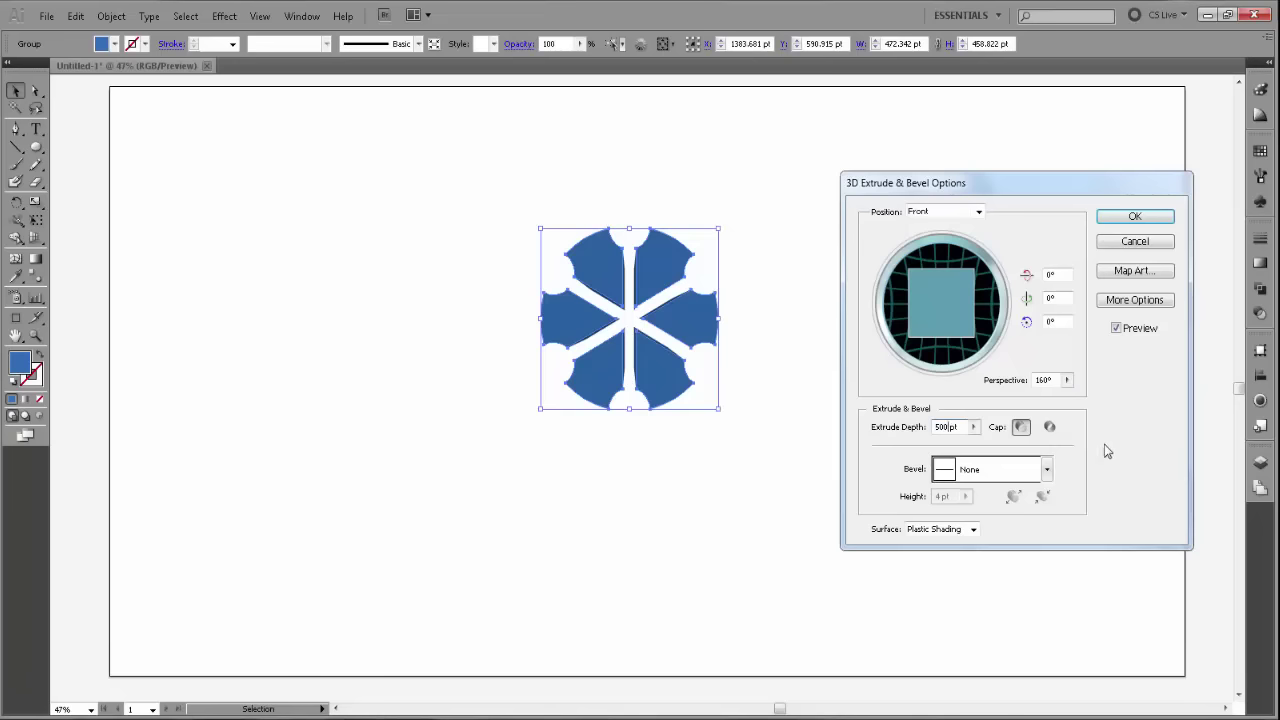
key(Tab)
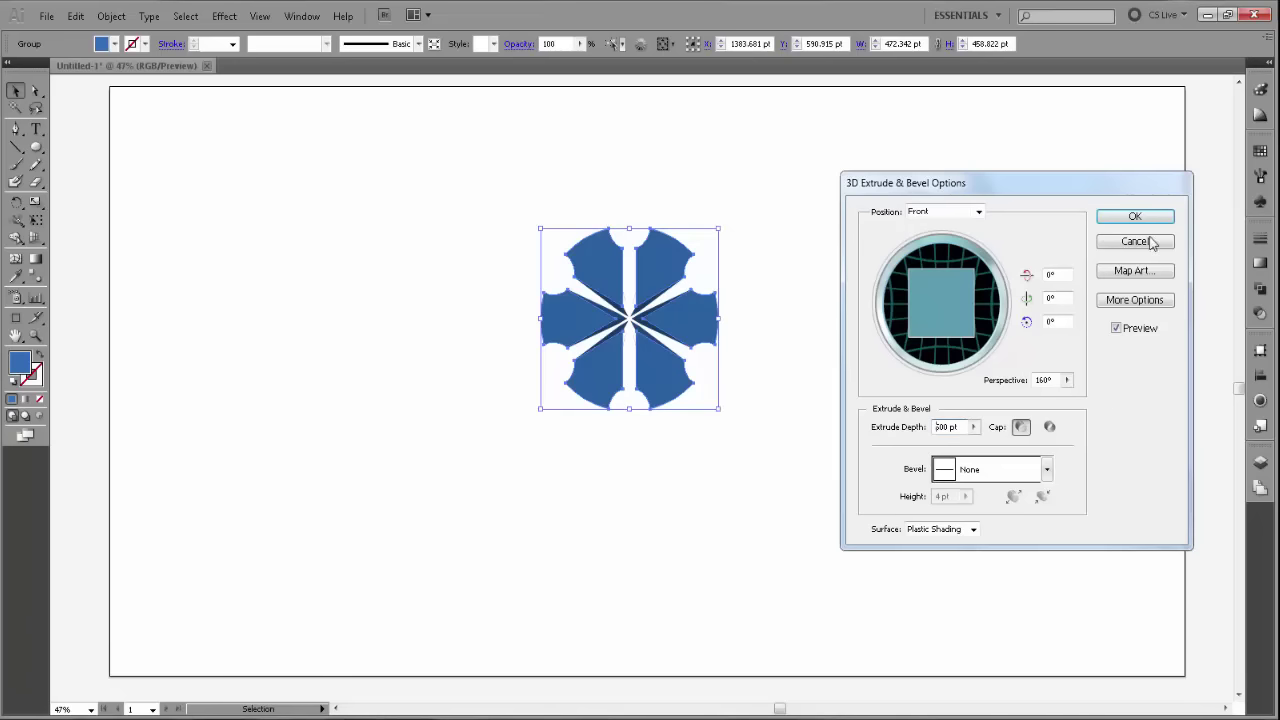
click(1145, 221)
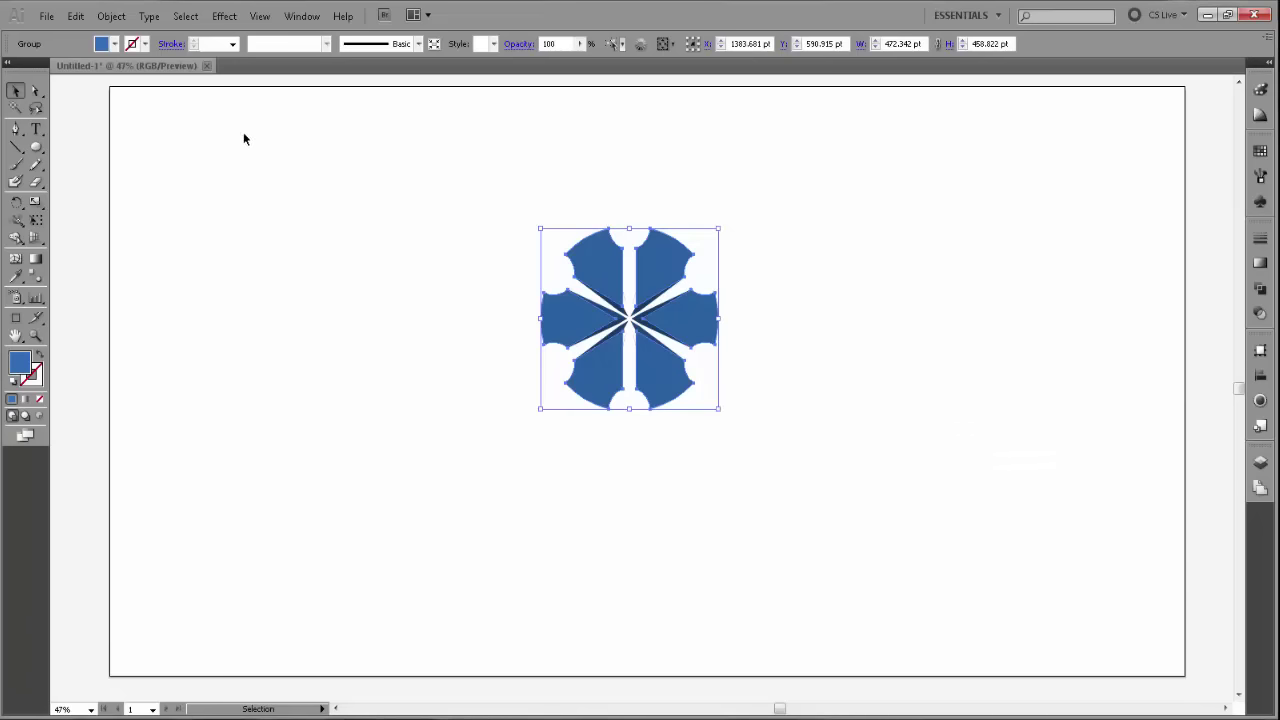
Expand the 3D appearance into paths and ungroup it twice
click(111, 16)
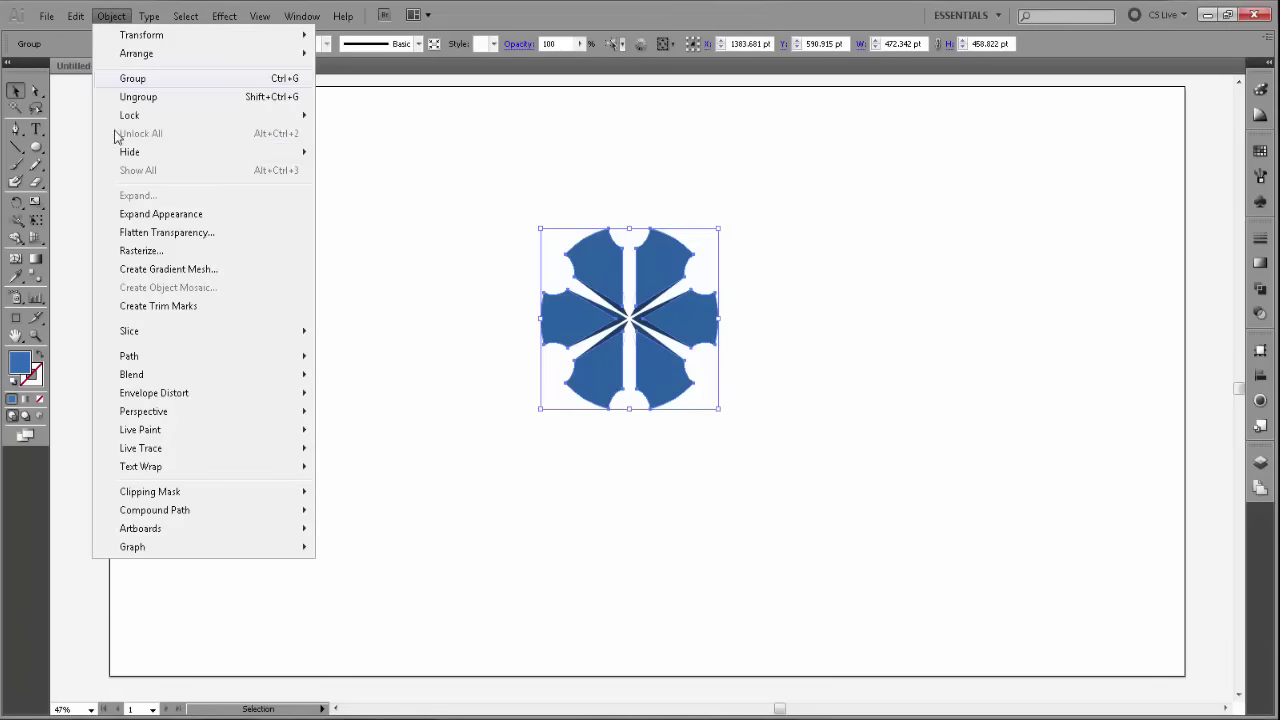
click(149, 216)
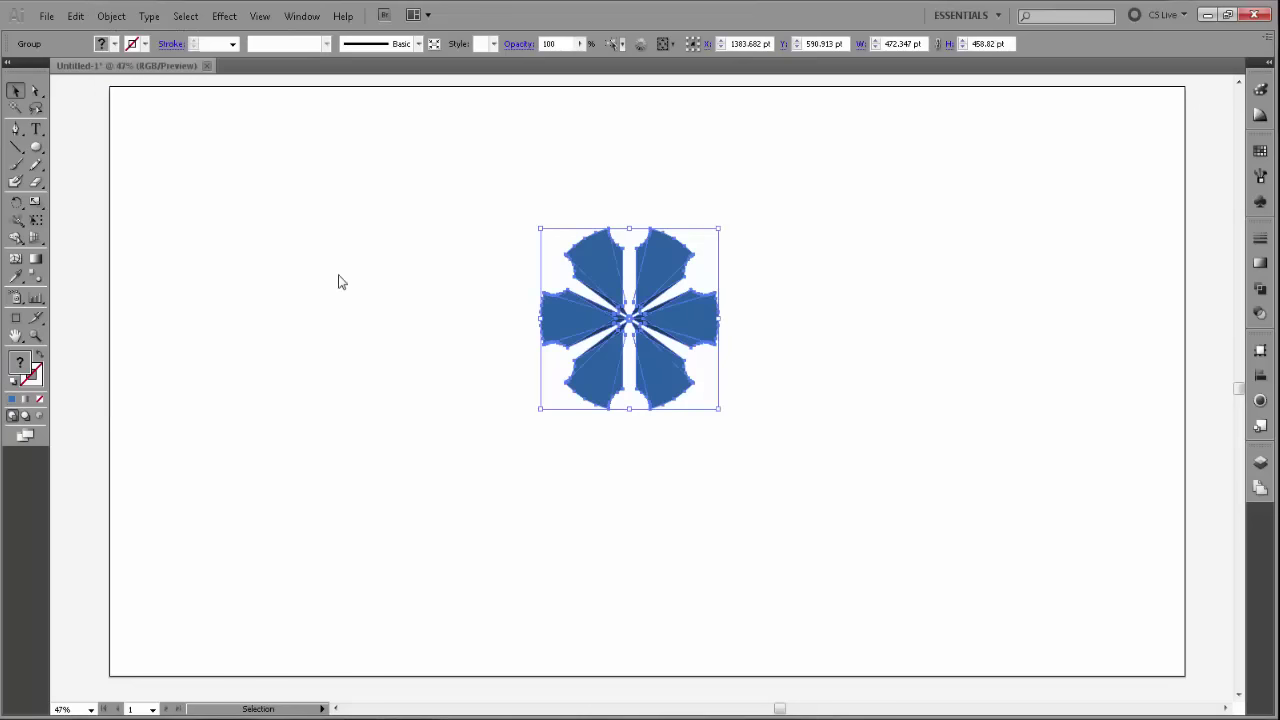
right_click(650, 308)
click(694, 404)
right_click(645, 320)
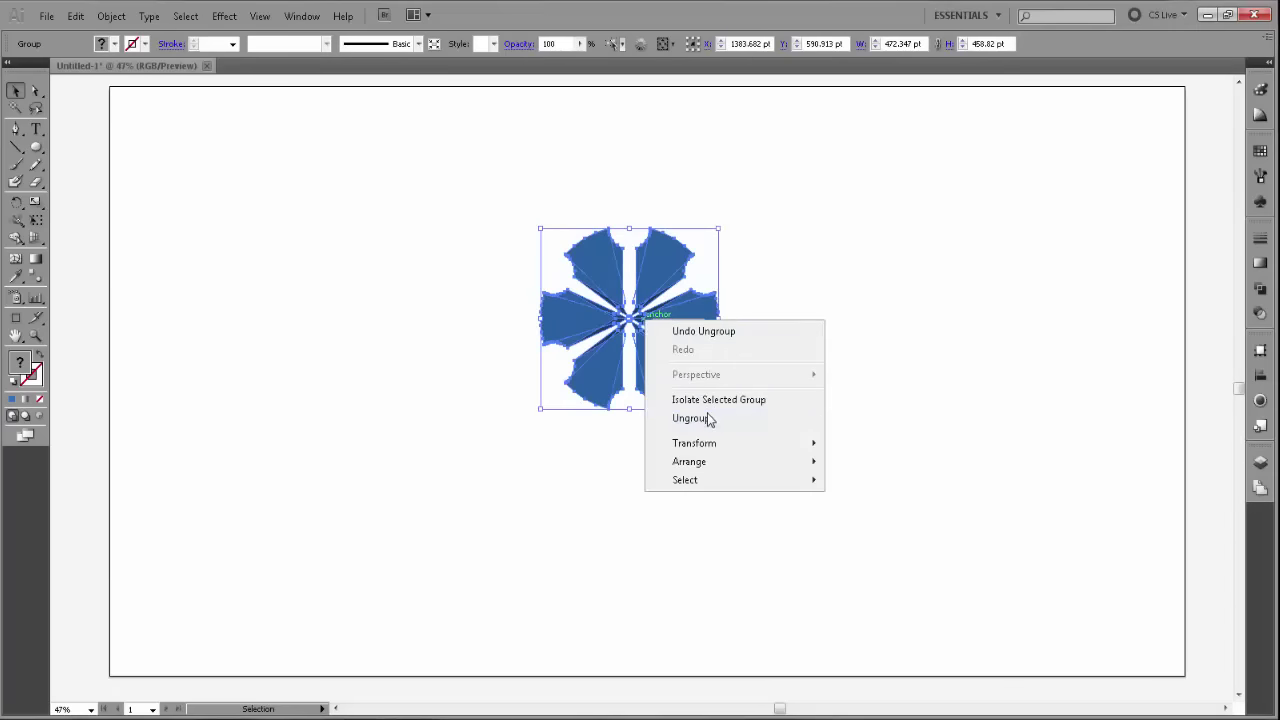
click(707, 413)
click(829, 414)
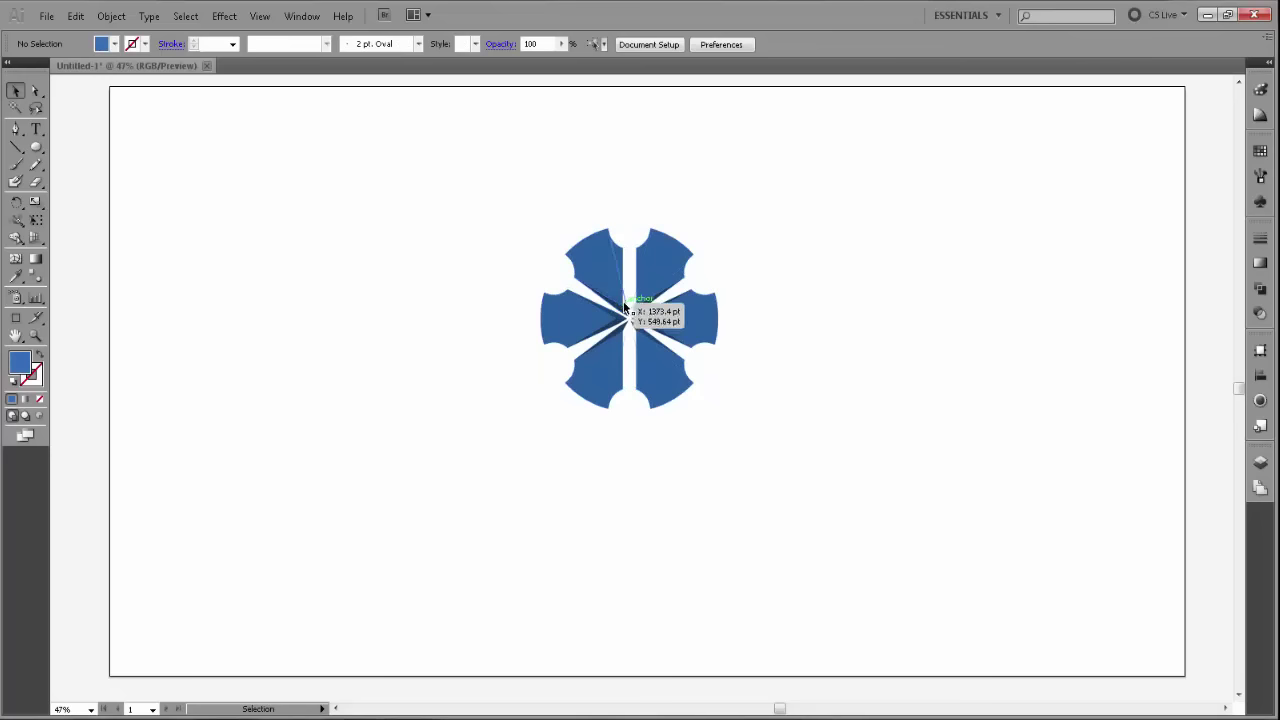
Delete four stray slivers near the centre and in the lower gap
click(623, 301)
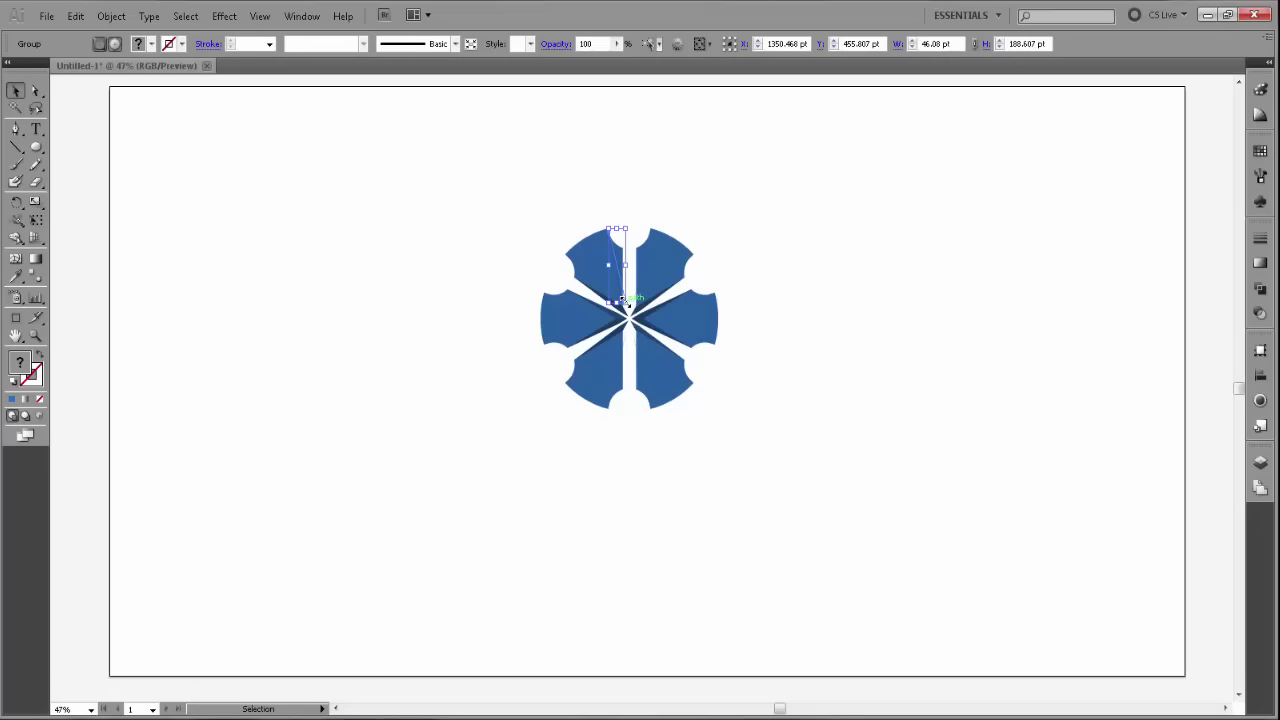
key(Delete)
click(631, 301)
key(Delete)
click(627, 341)
key(Delete)
click(634, 345)
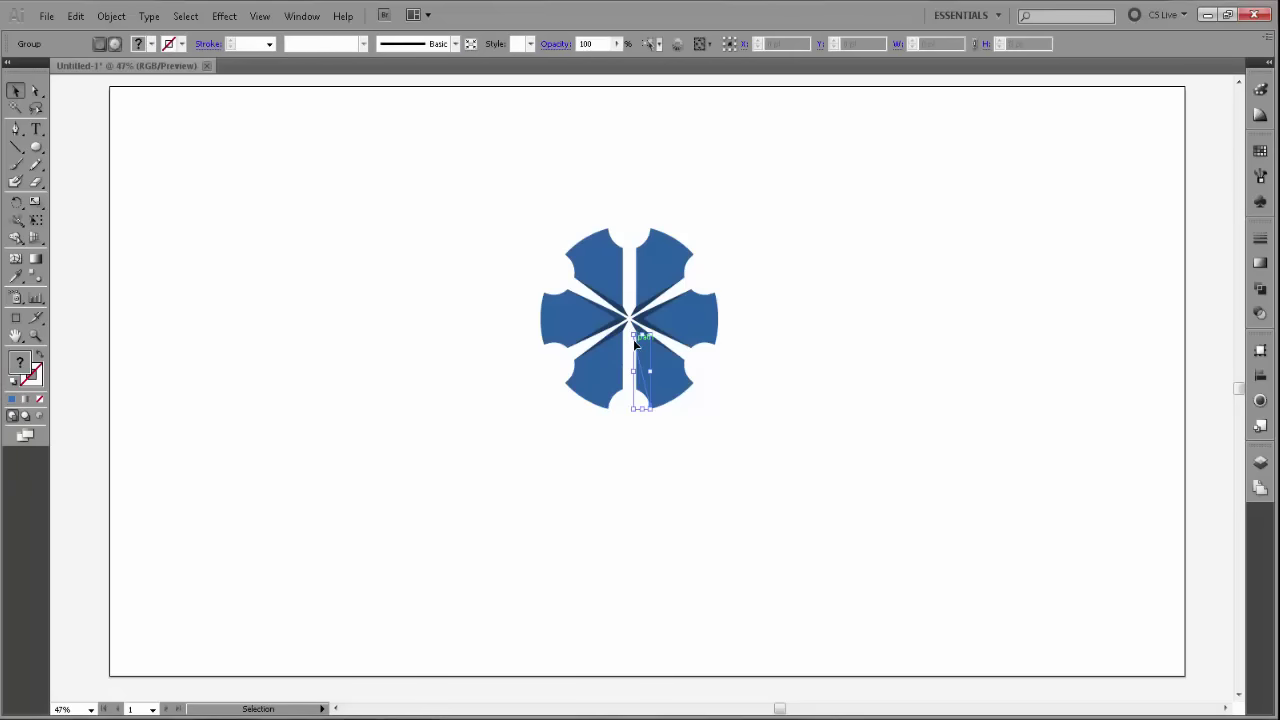
key(Delete)
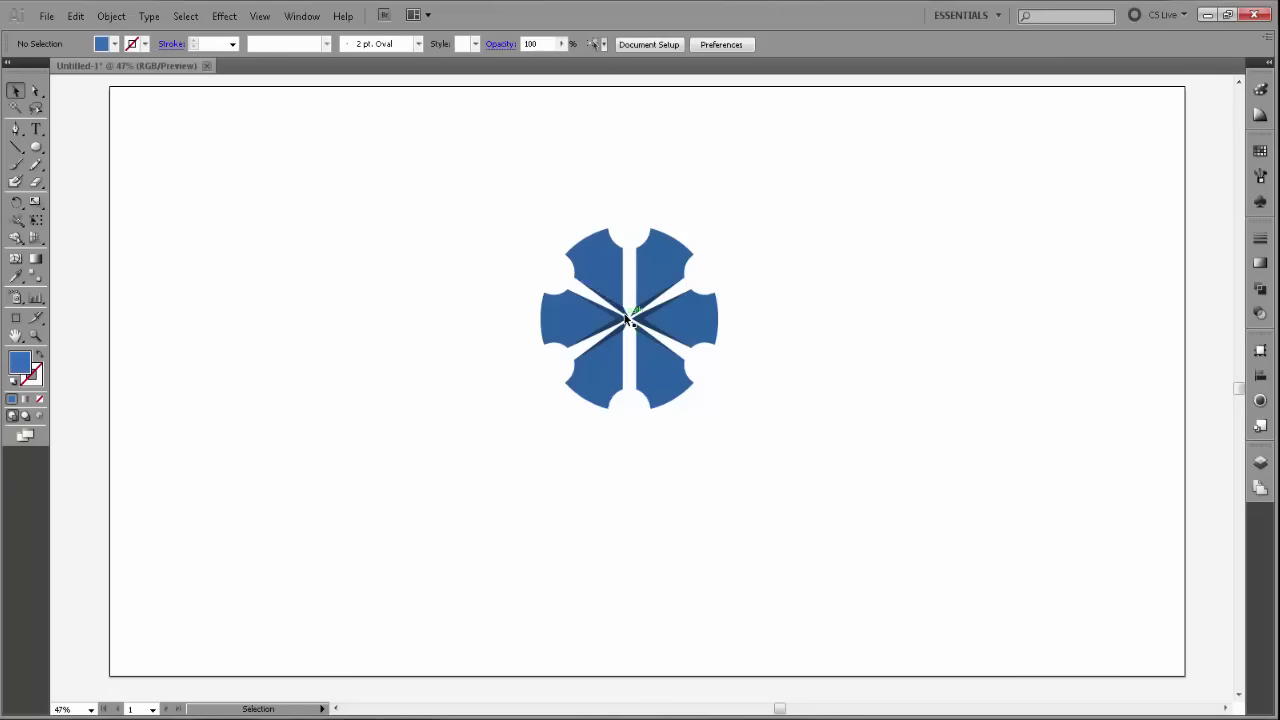
Shift-select the inner wedge pieces around the knob's centre
click(626, 318)
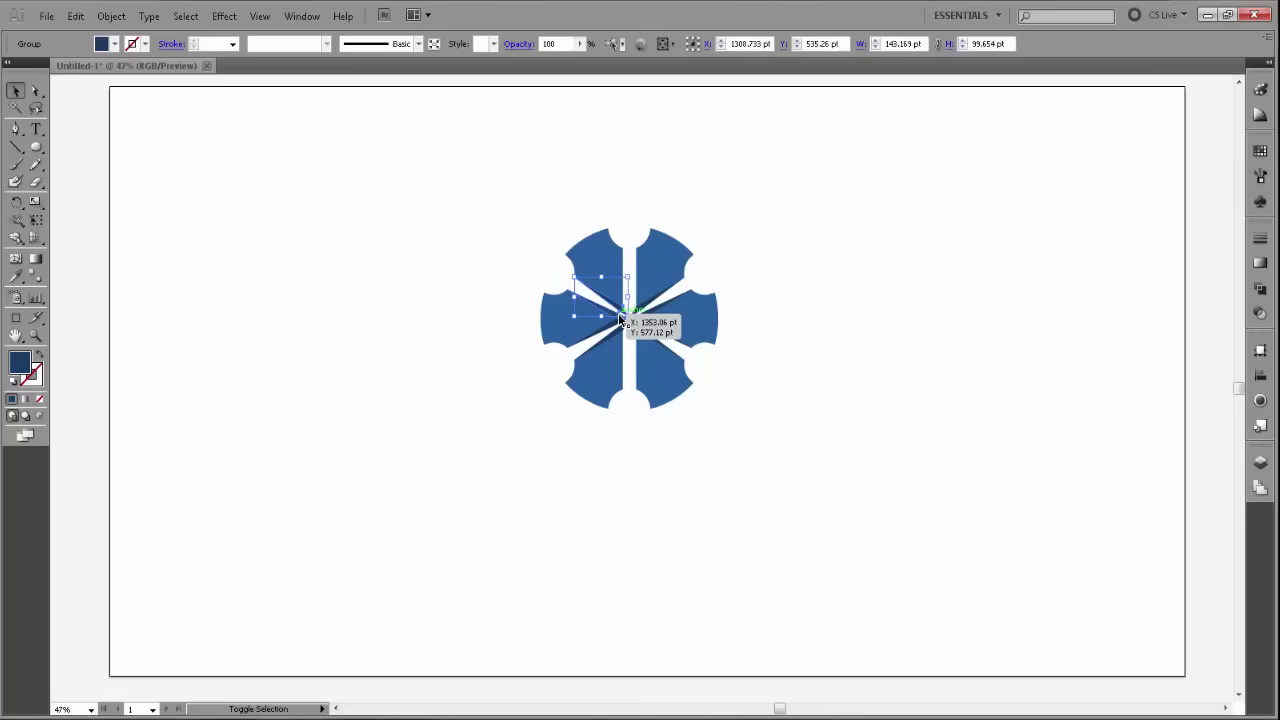
shift+click(620, 320)
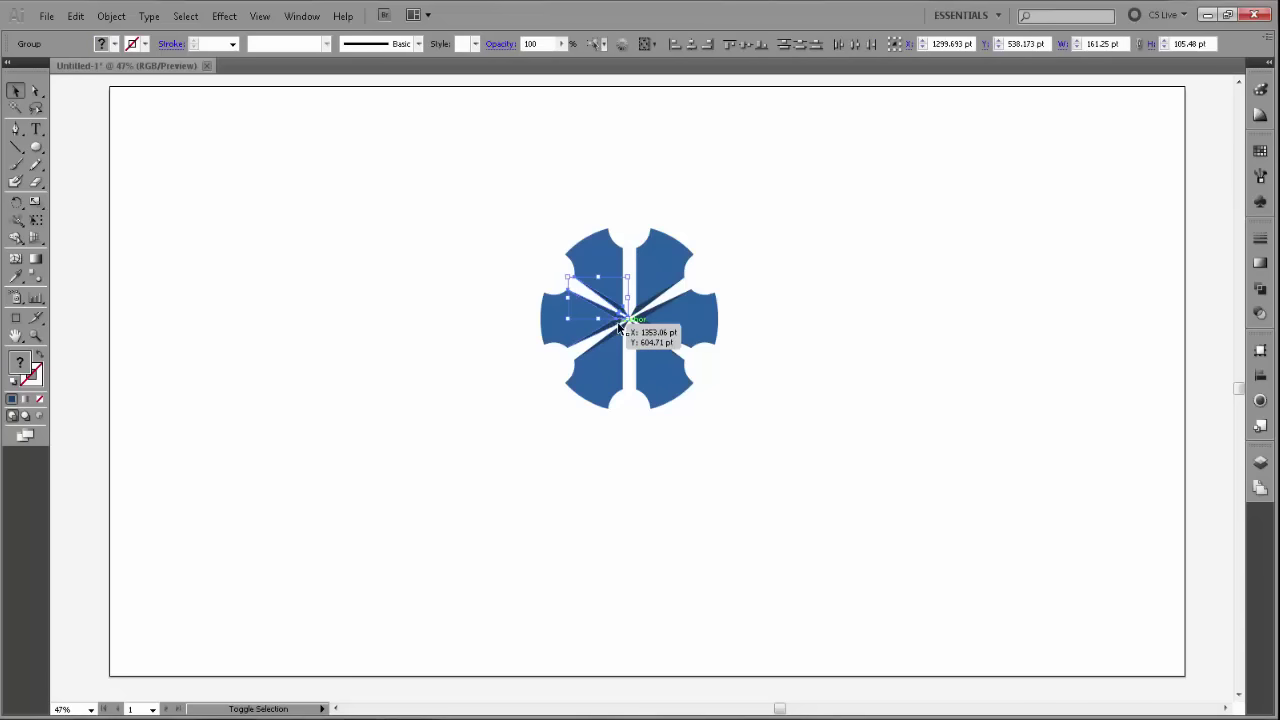
shift+click(636, 334)
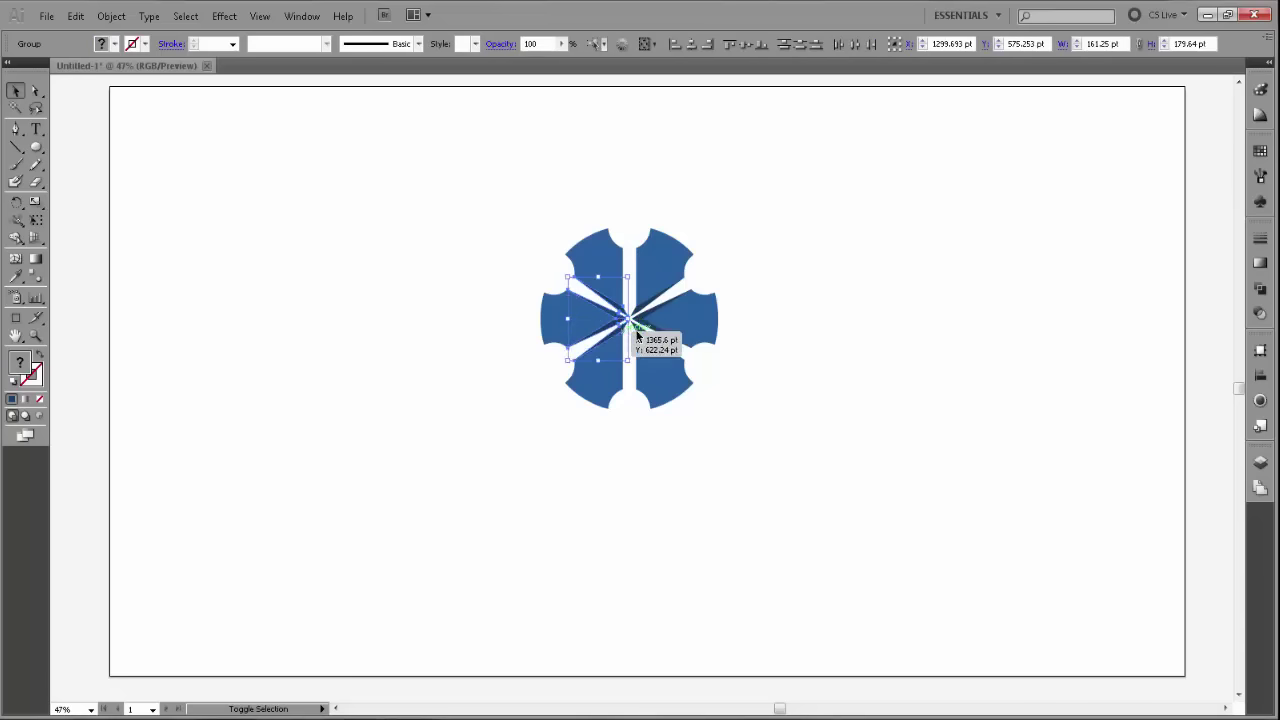
shift+click(648, 320)
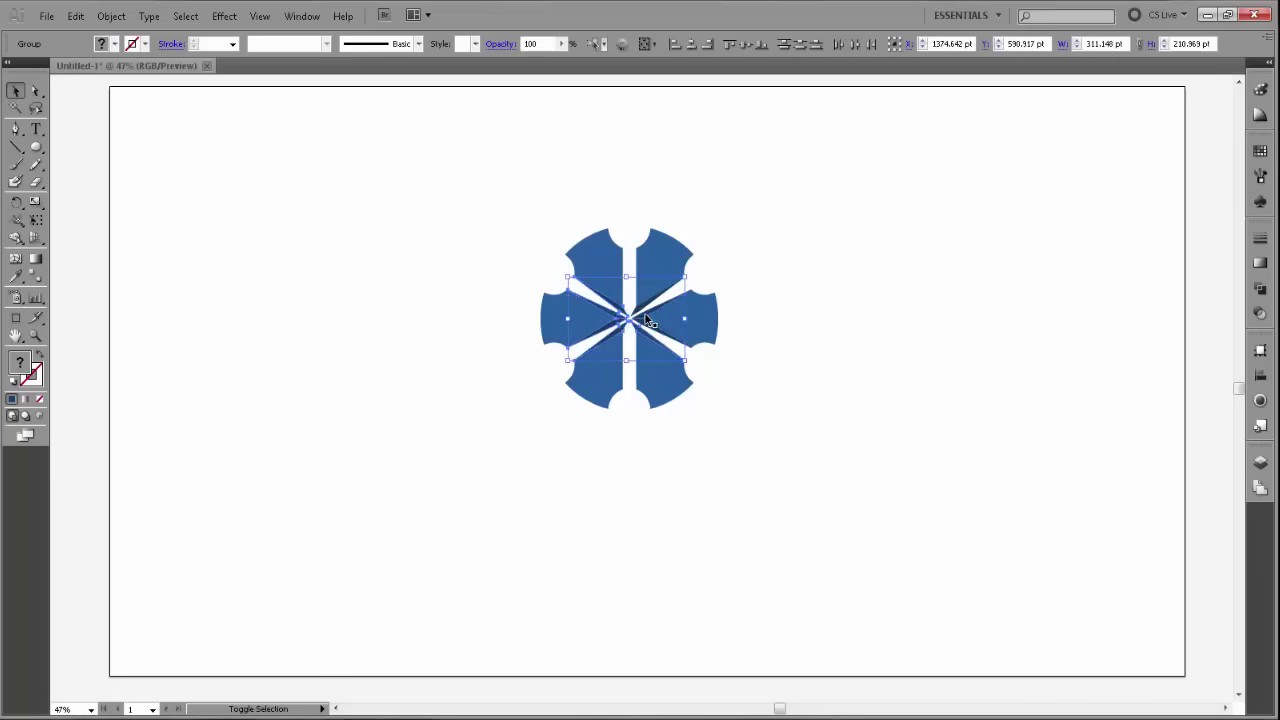
shift+click(647, 330)
Fill the selected inner wedges with a radial gradient whose start stop is blue, then deselect
click(1259, 264)
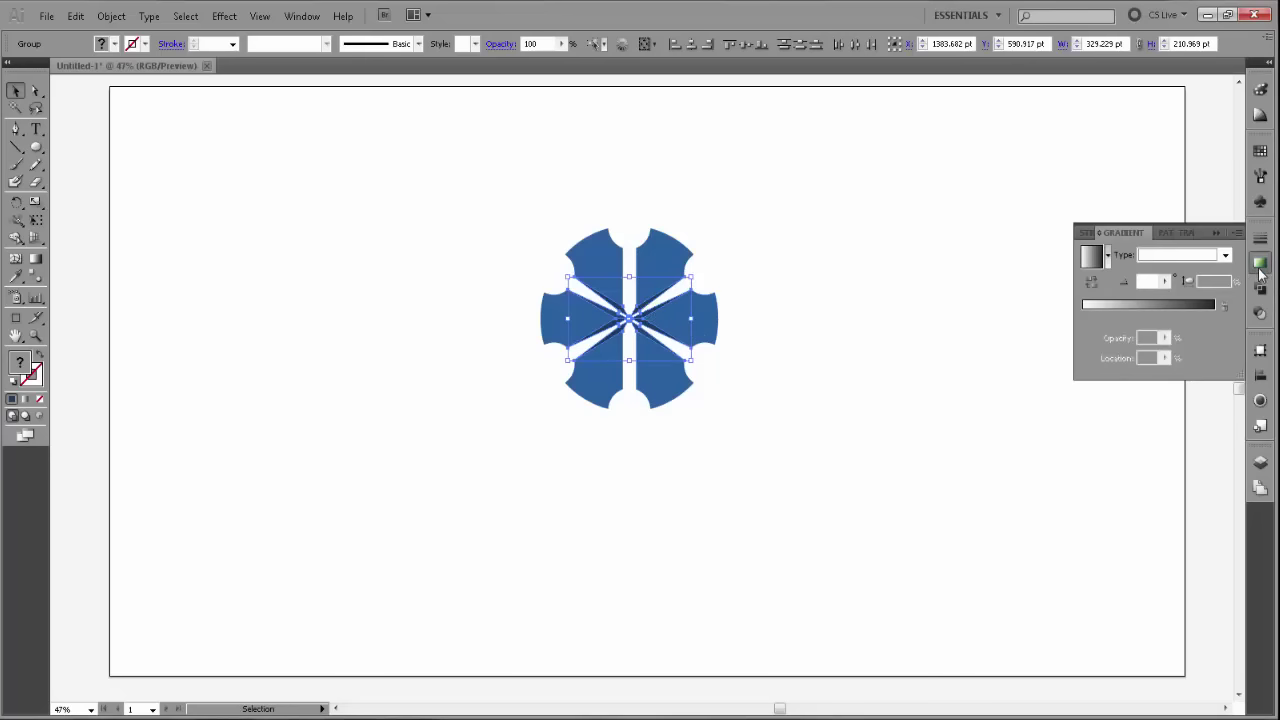
click(1207, 306)
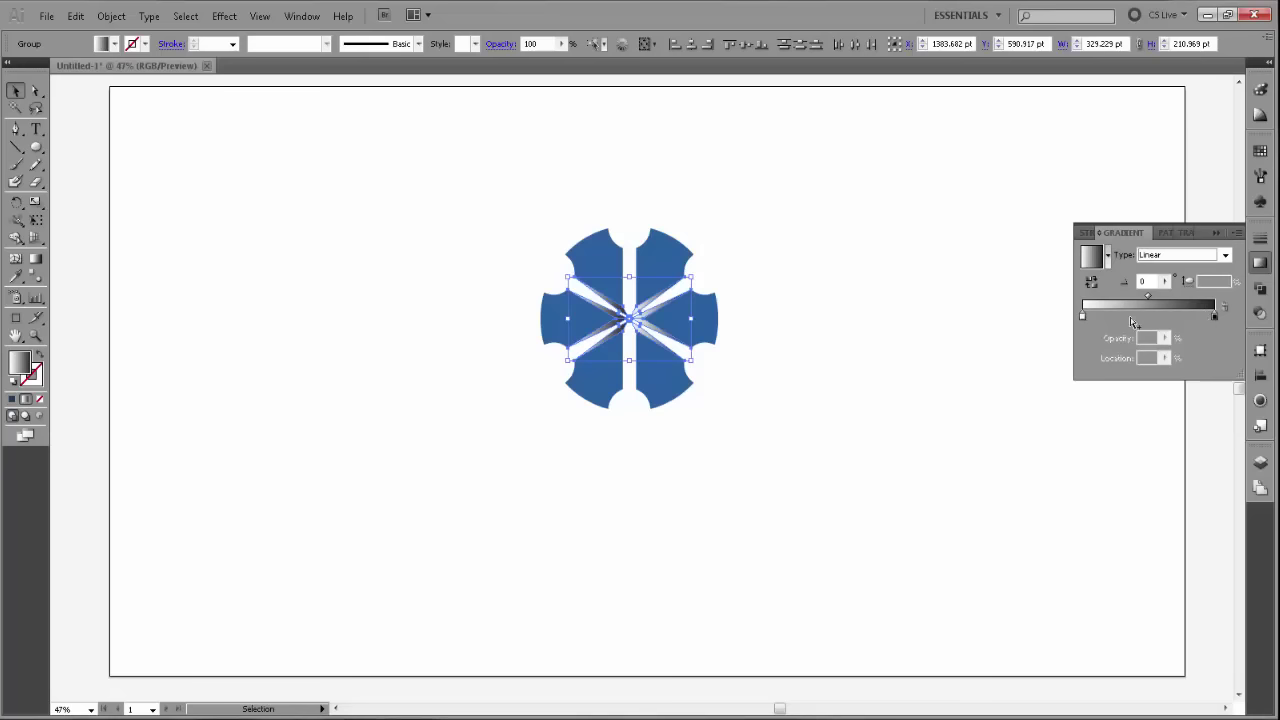
double_click(1084, 317)
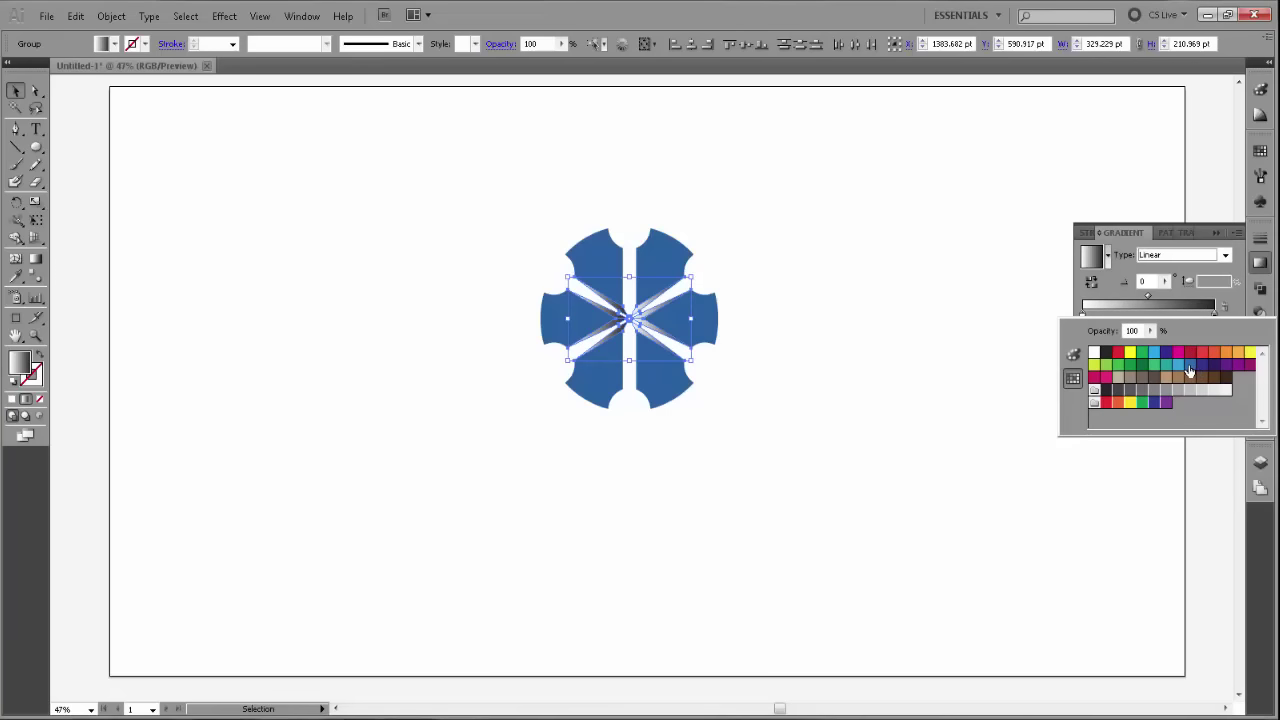
click(1189, 366)
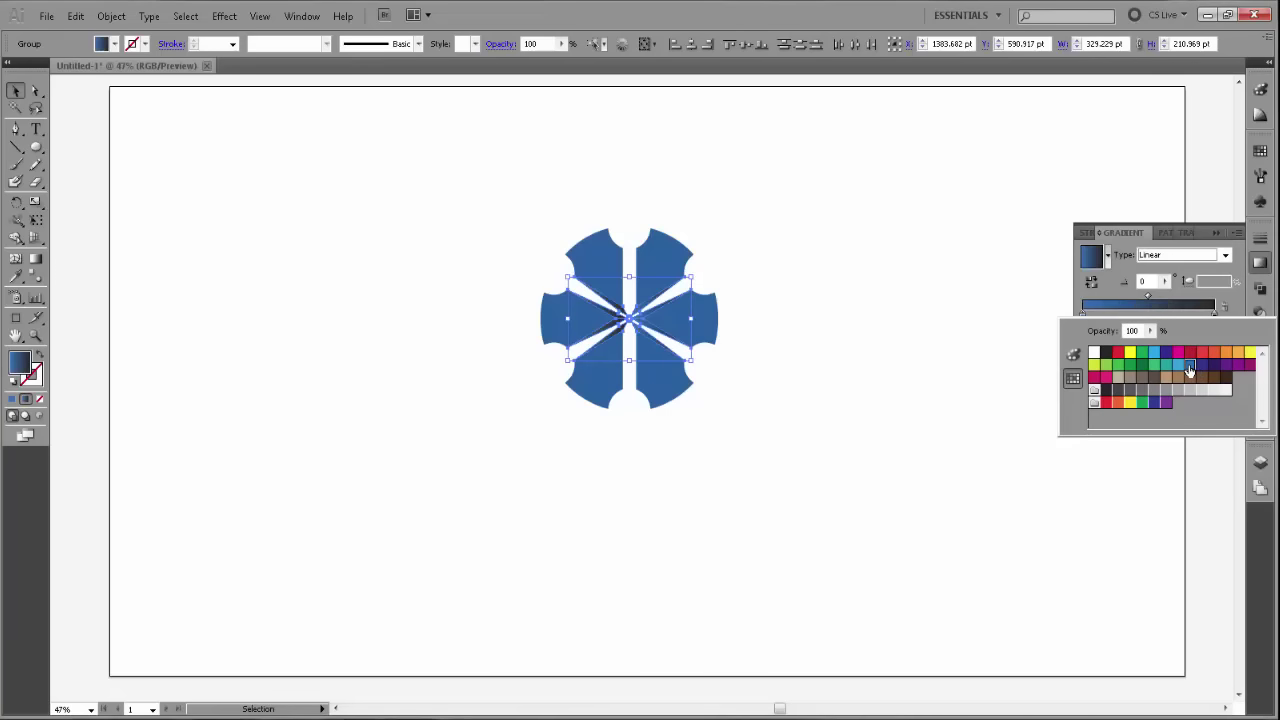
click(1227, 259)
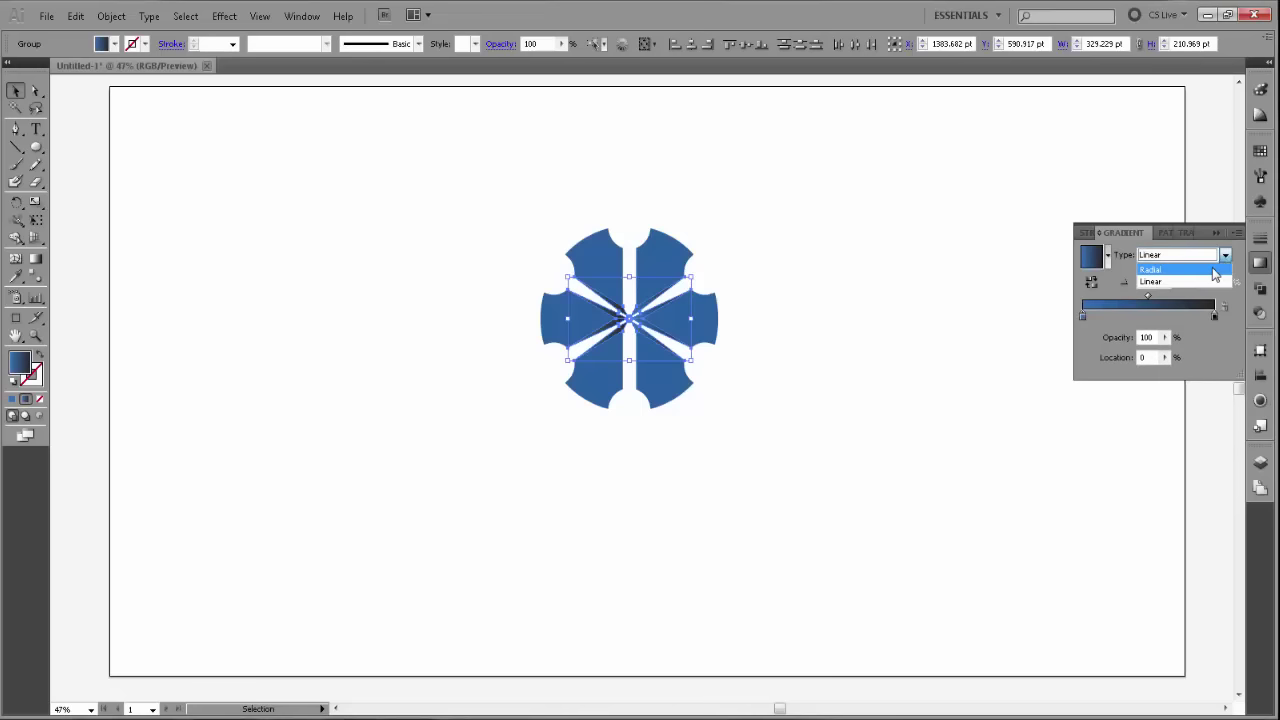
click(1215, 276)
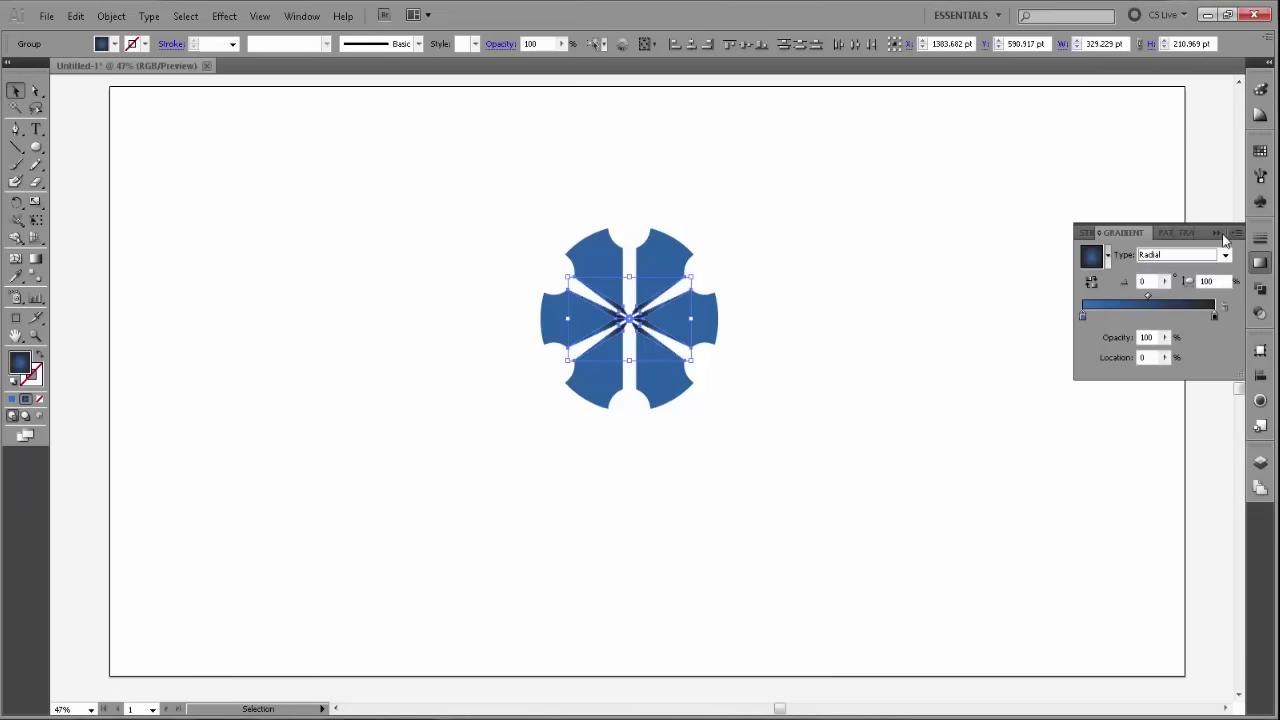
click(1218, 233)
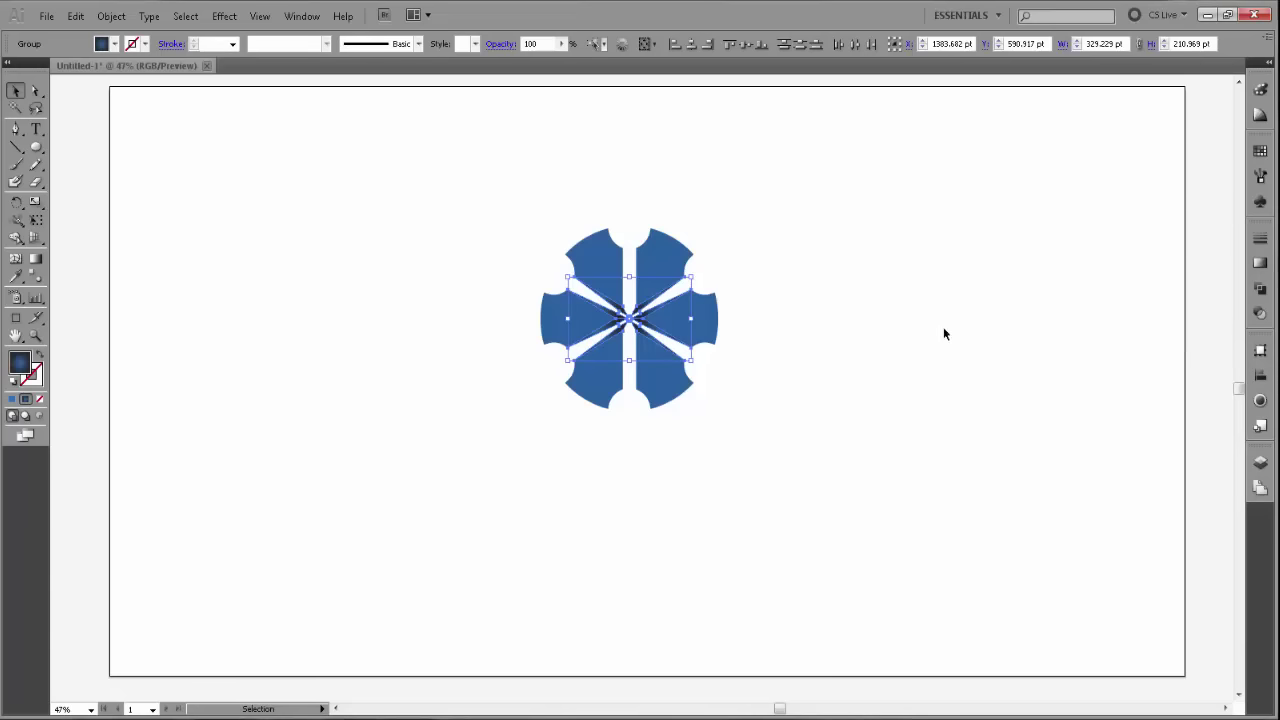
click(843, 371)
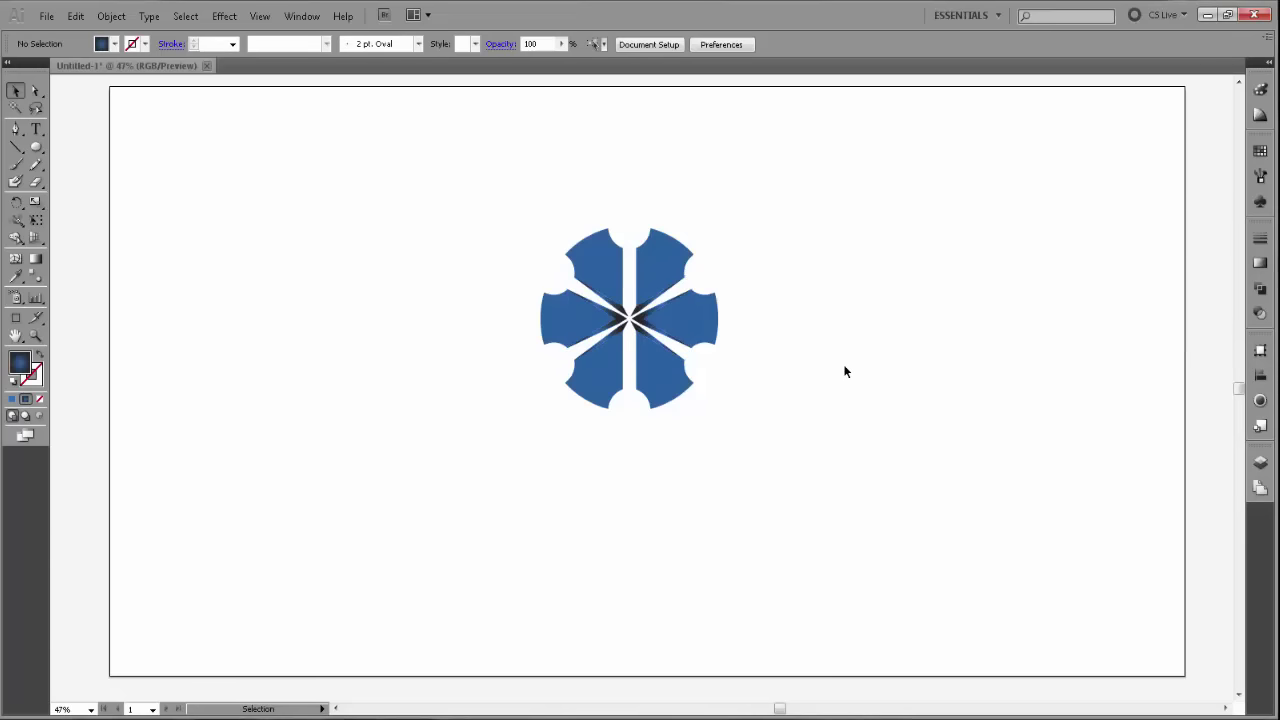
Apply the blue radial gradient to all six outer petals, then deselect
click(657, 278)
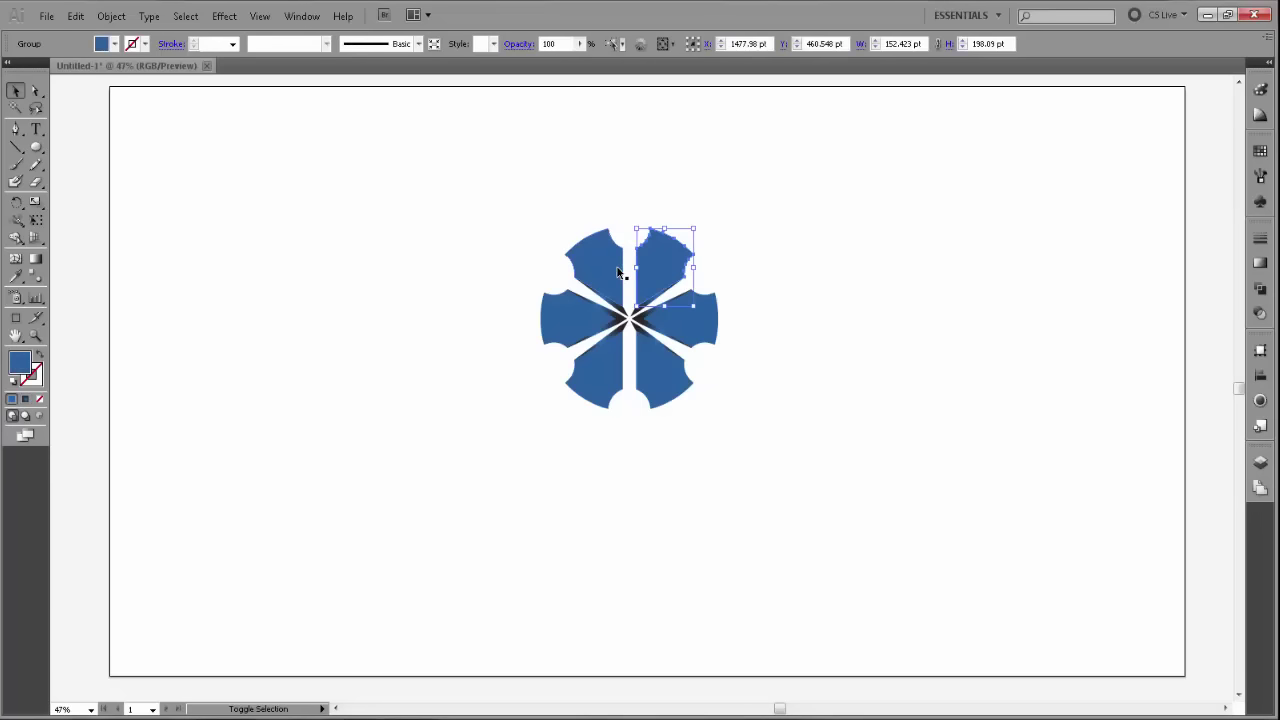
shift+click(581, 323)
shift+click(605, 355)
shift+click(690, 326)
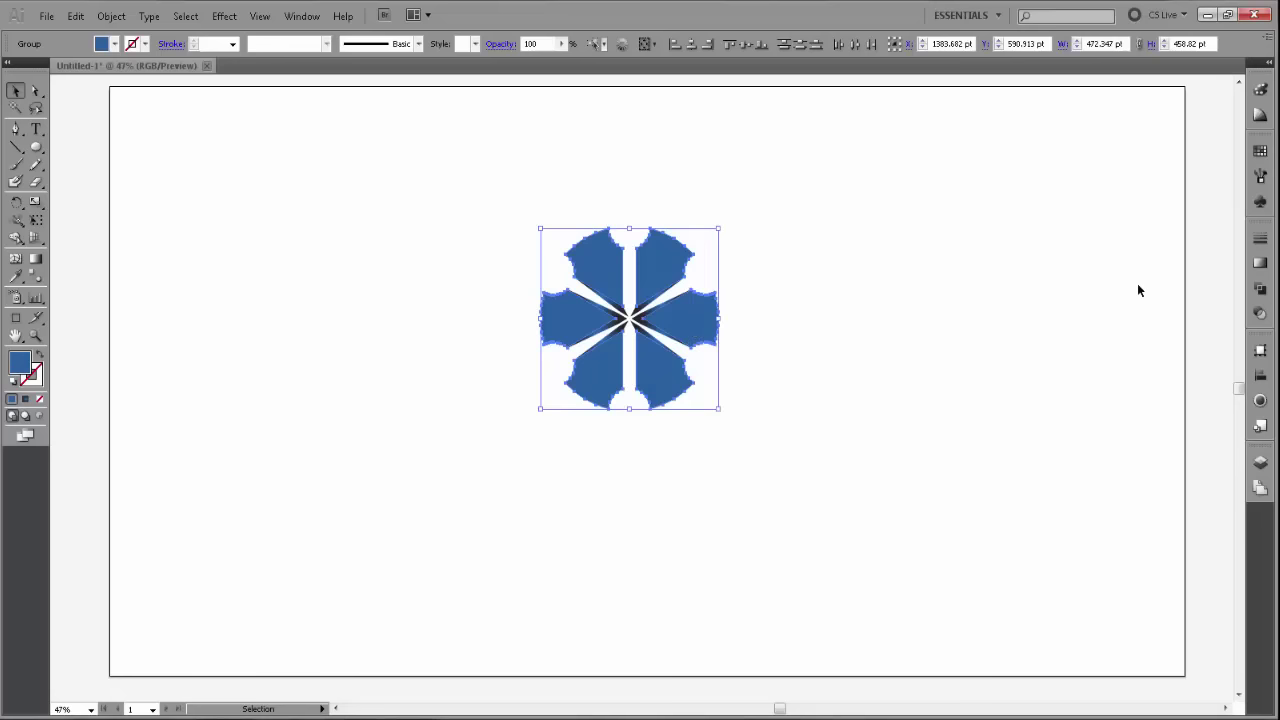
click(1260, 262)
click(1200, 306)
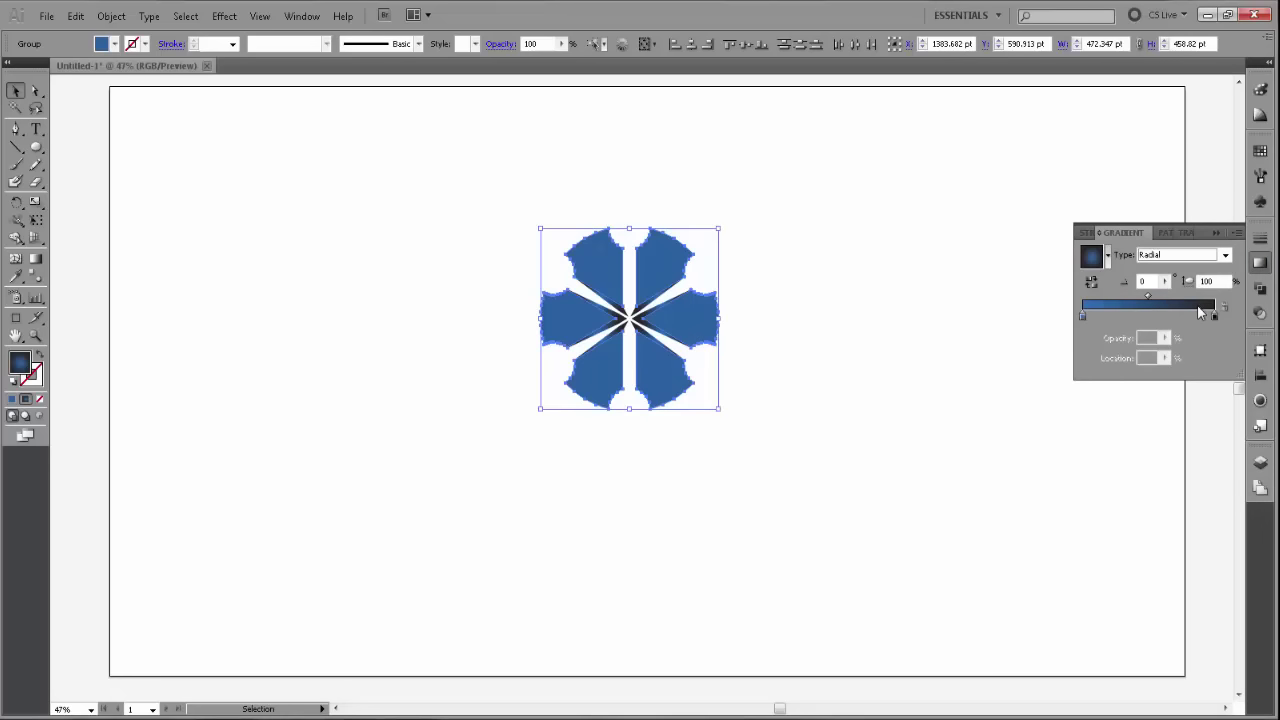
click(1216, 234)
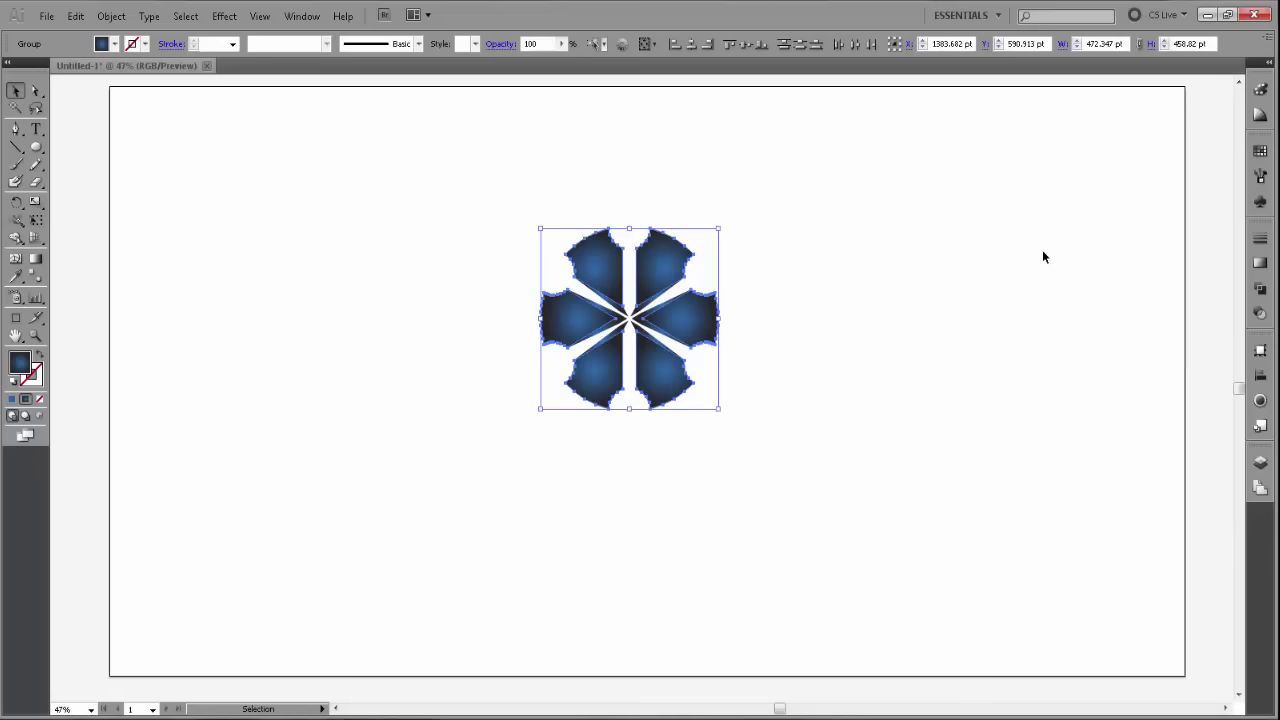
click(806, 403)
Select the whole knob and nudge it slightly down and to the right
drag(503, 208, 735, 434)
right_click(622, 300)
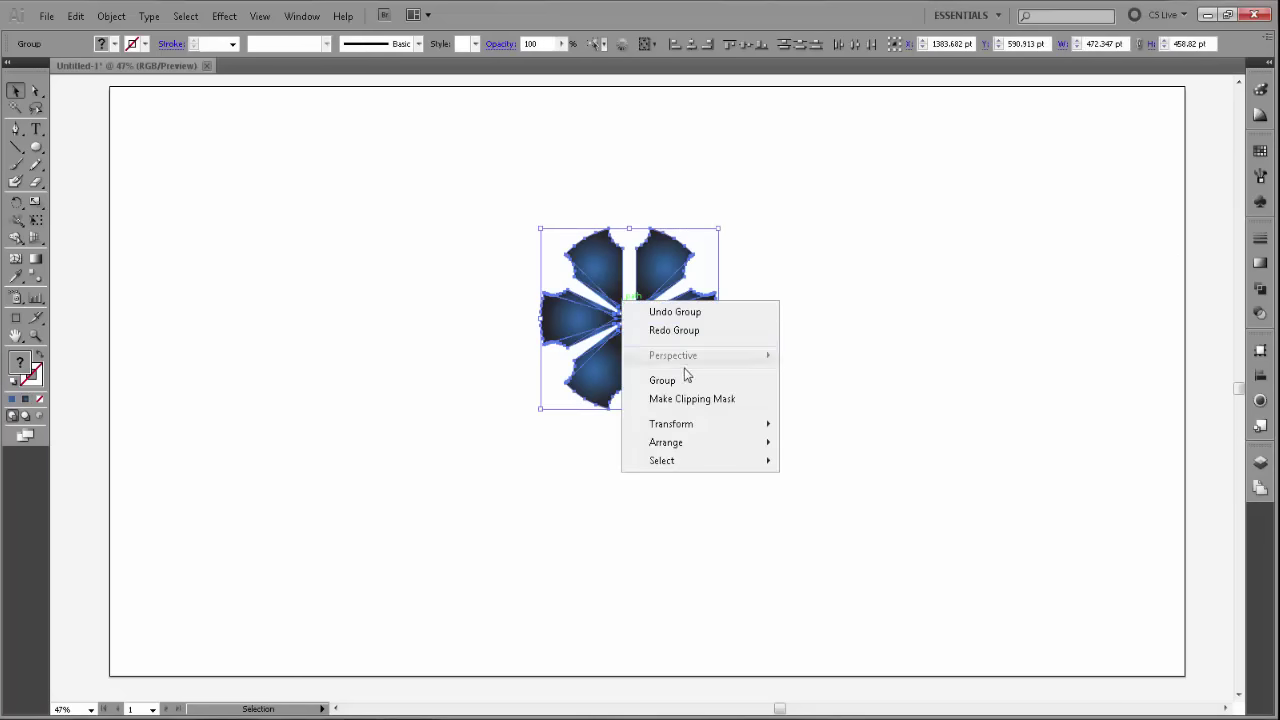
click(646, 338)
drag(641, 334, 651, 349)
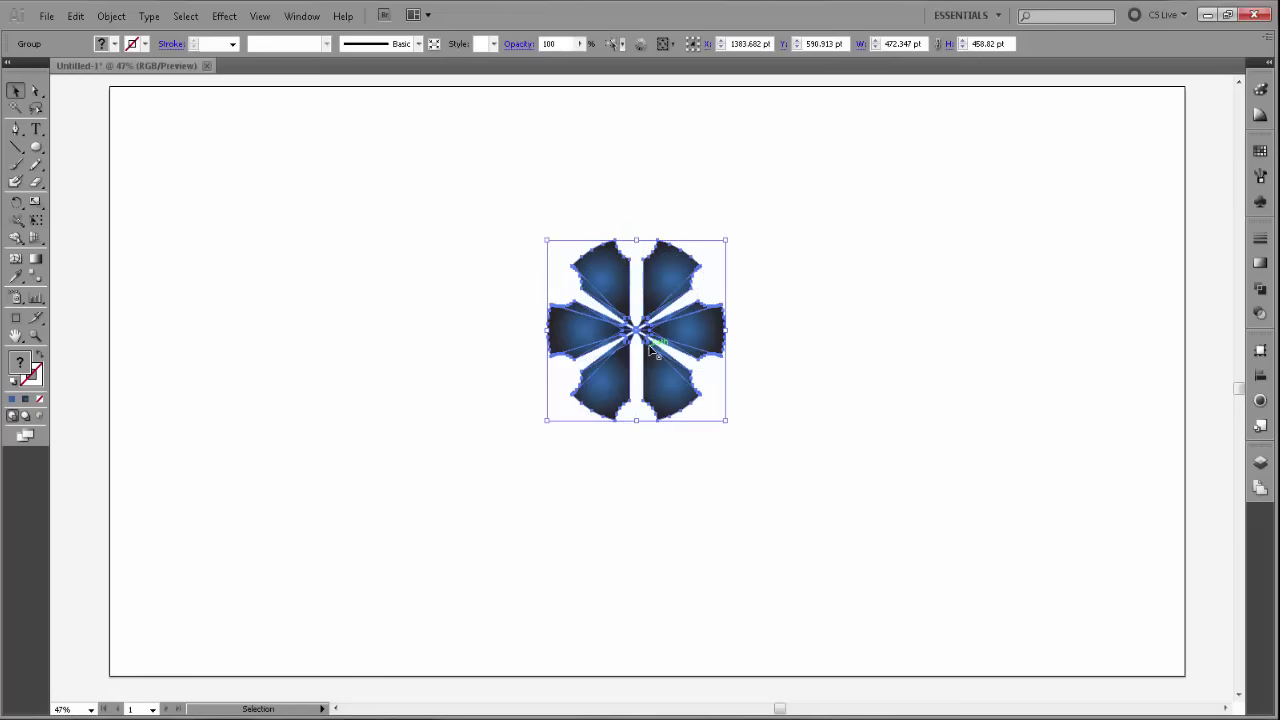
Draw a light blue rectangle covering the whole artboard
click(364, 335)
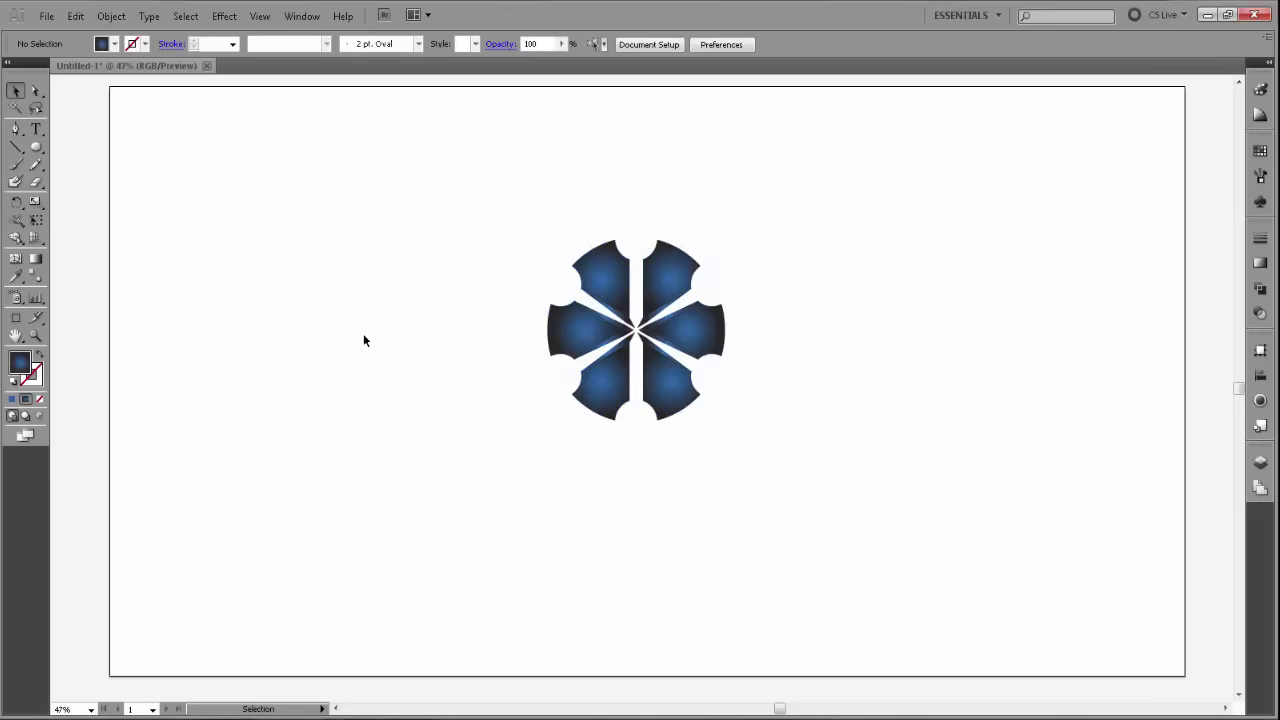
click(115, 45)
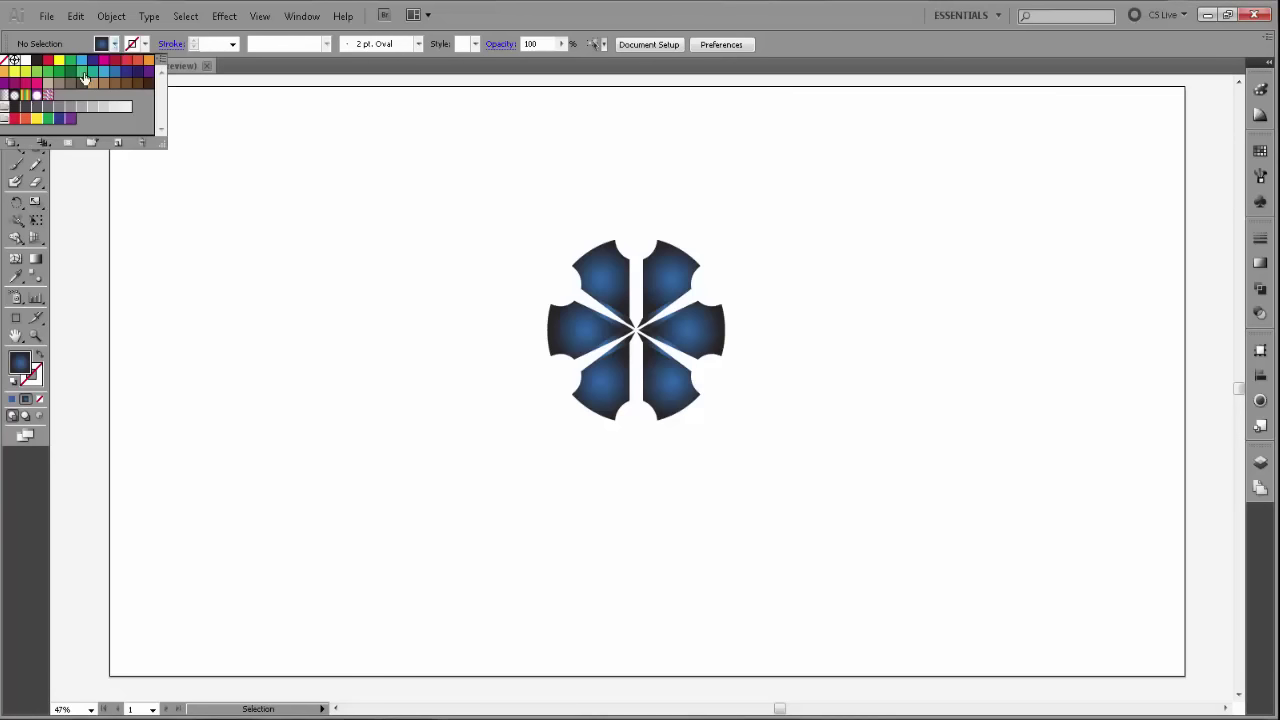
click(78, 62)
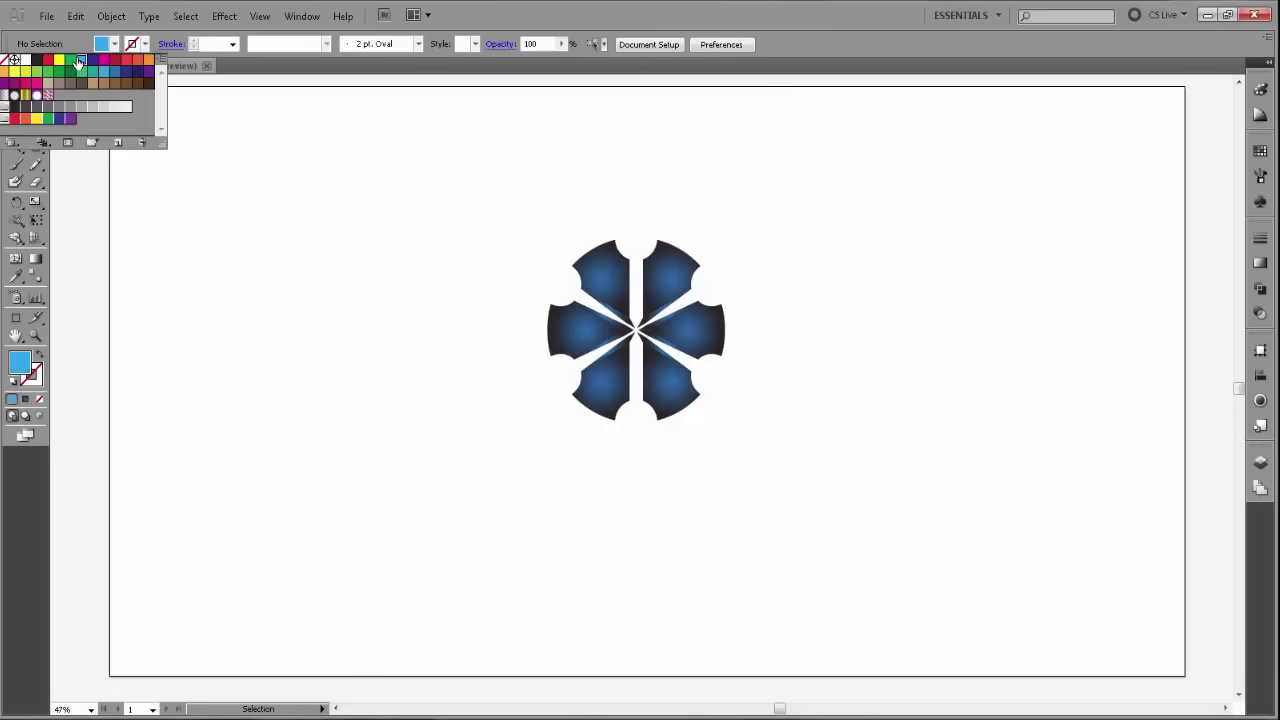
drag(36, 147, 60, 147)
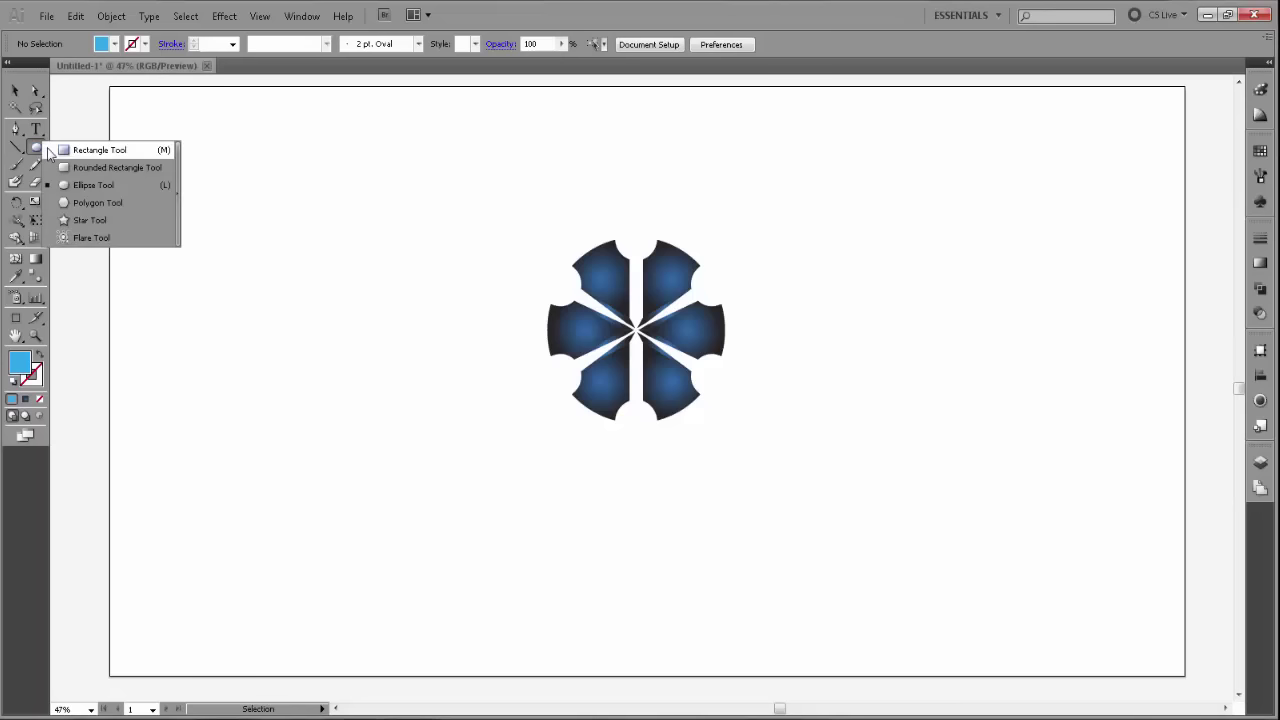
drag(110, 86, 1187, 676)
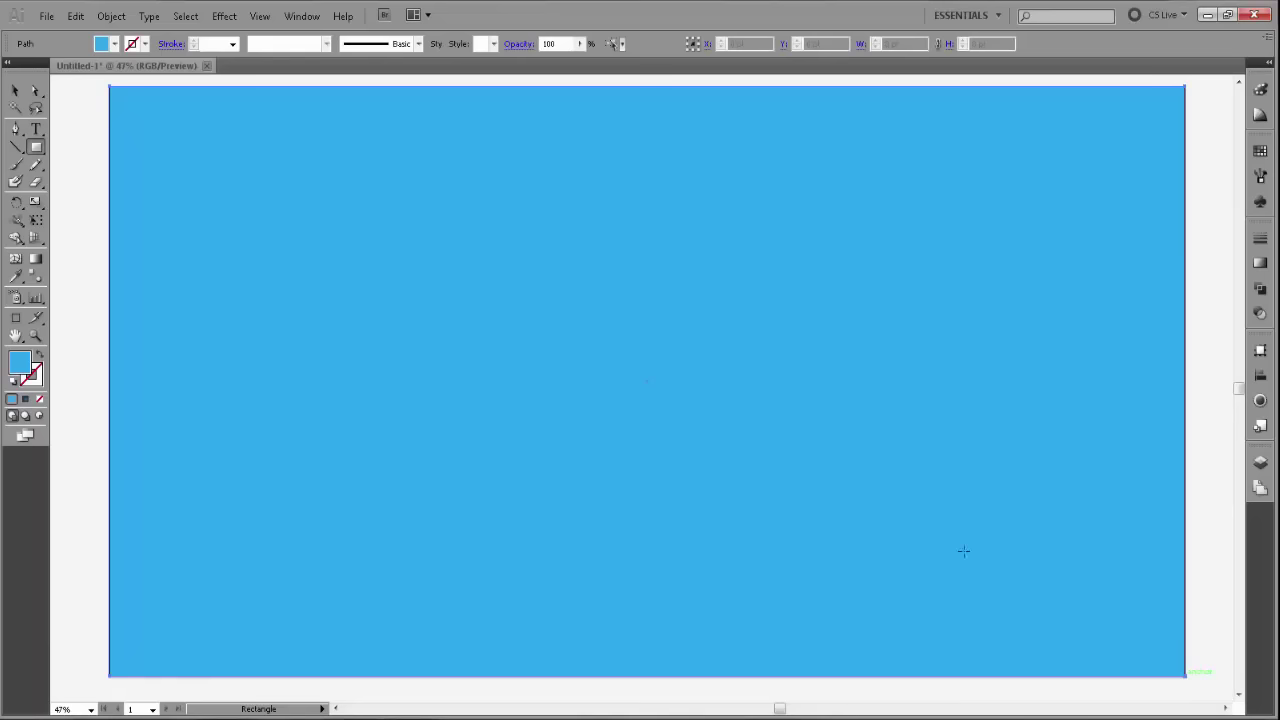
Set the rectangle to 50% opacity, send it to back, and deselect
click(581, 45)
click(538, 61)
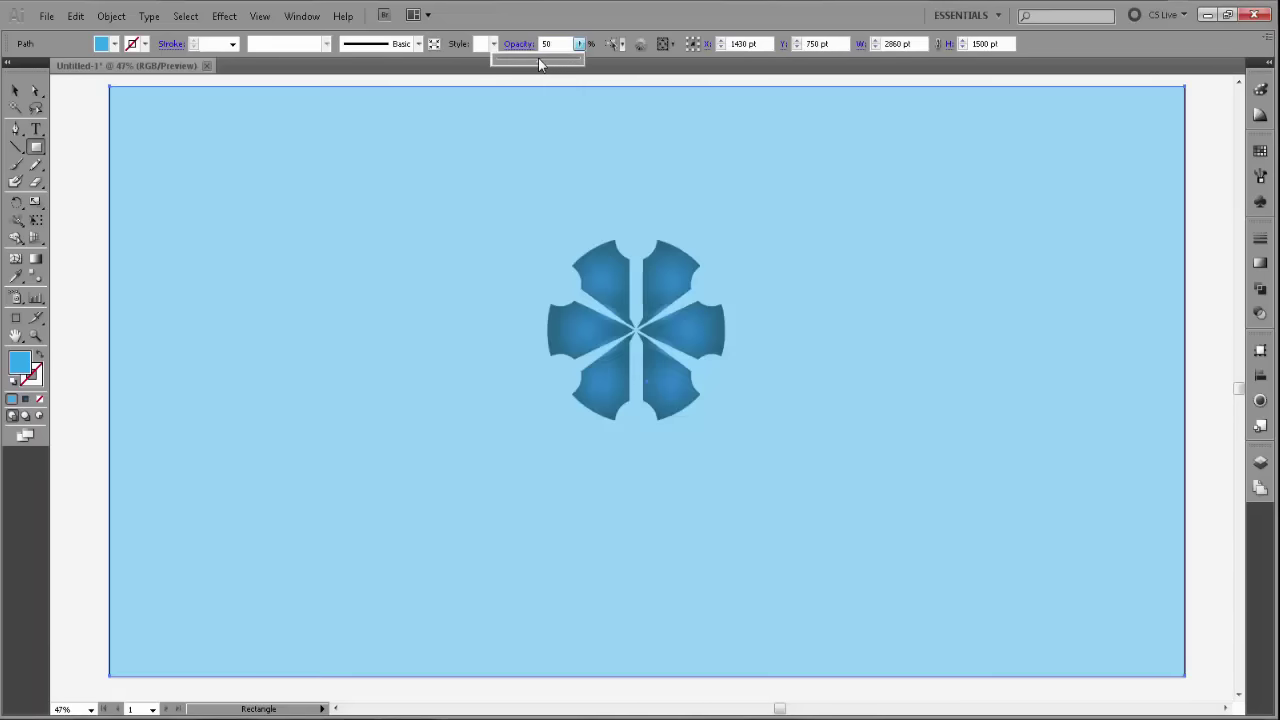
right_click(483, 213)
mouse_move(528, 454)
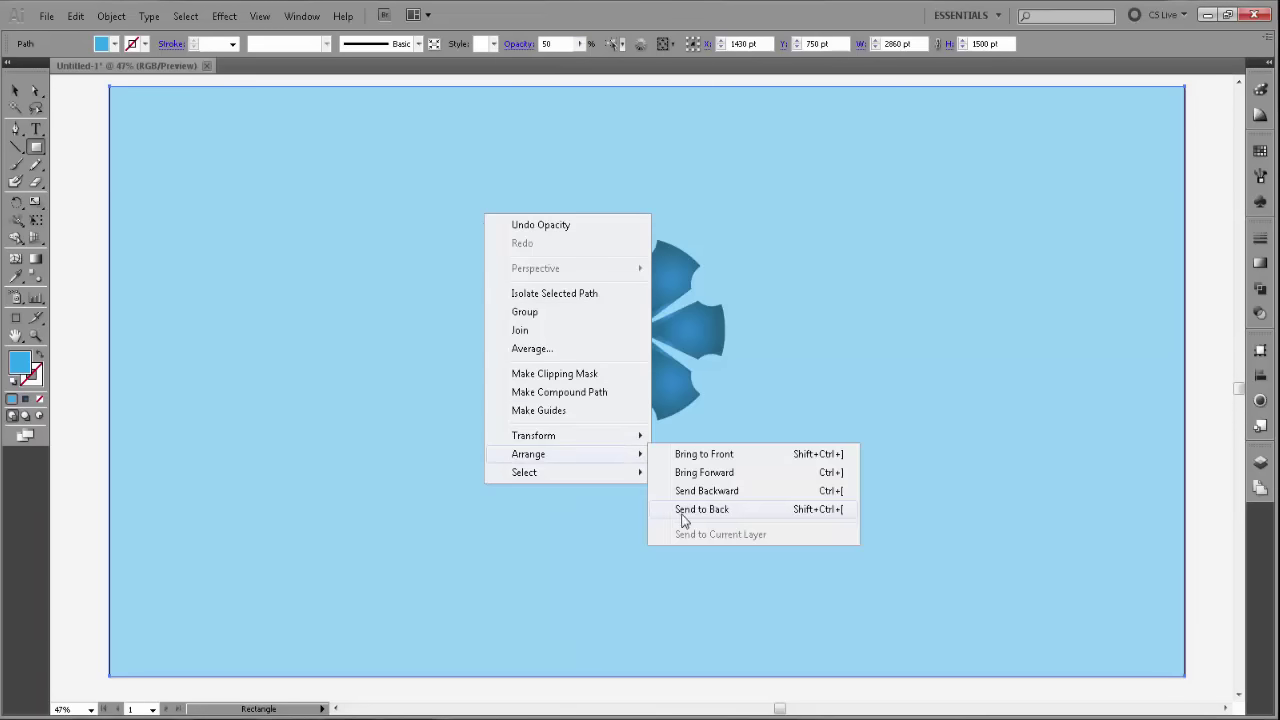
click(686, 510)
click(15, 90)
click(59, 104)
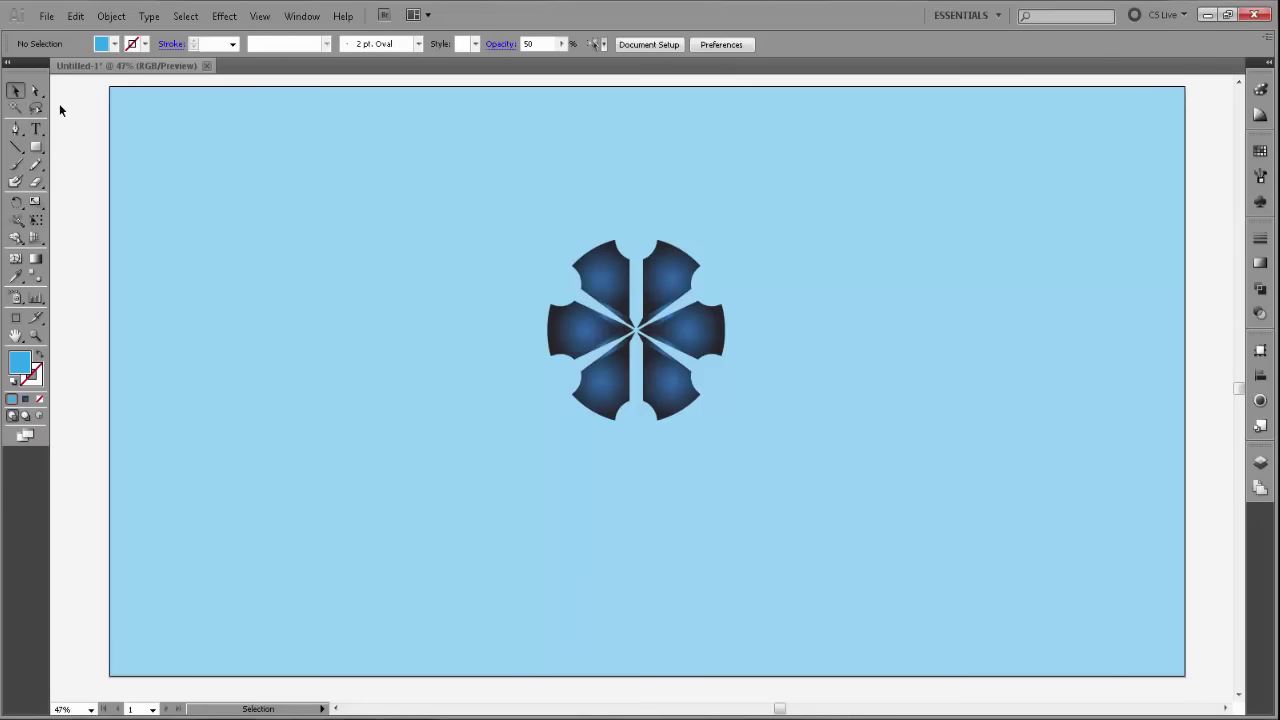